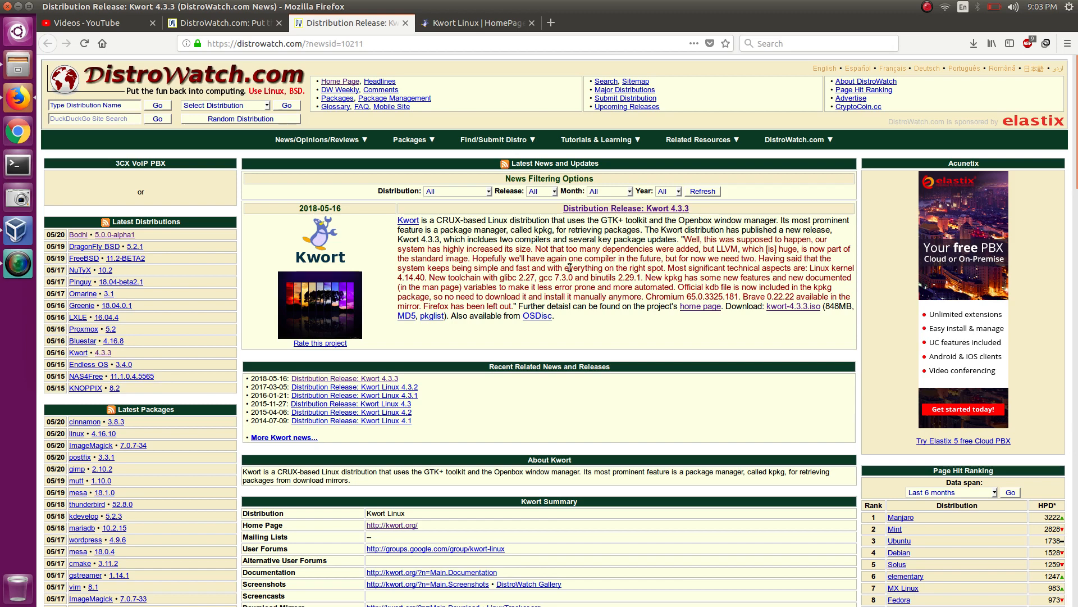
# Look over the open Kwort pages, and check the Downloads folder in the file manager for kwort-4.3.3.iso
pyautogui.click(460, 25)
pyautogui.click(394, 26)
pyautogui.click(20, 64)
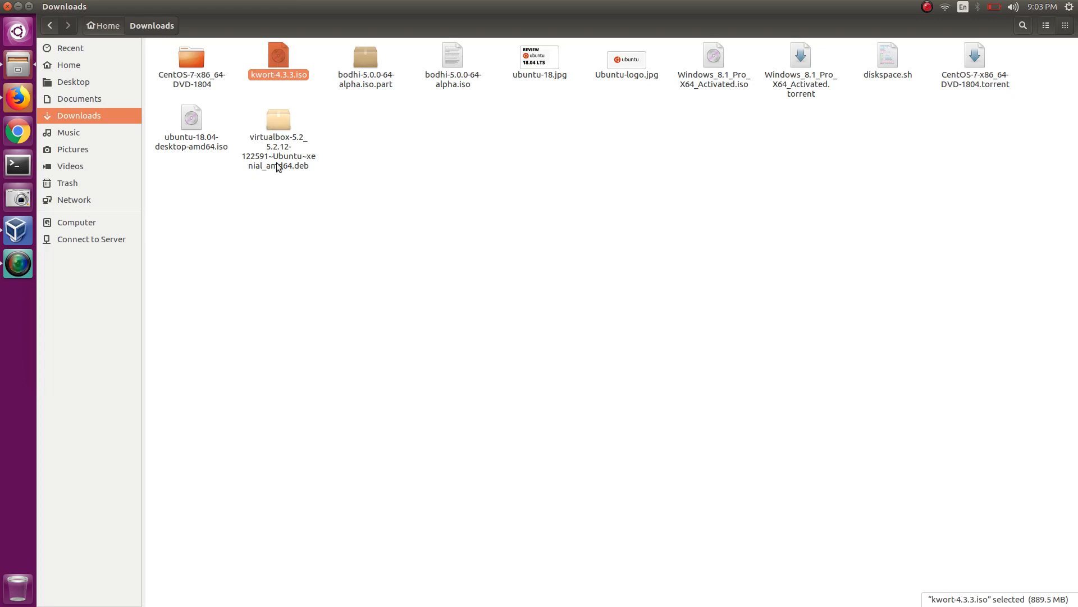
pyautogui.click(221, 264)
# Switch to VirtualBox and start a new virtual machine named kwort-4.3.3 with type Linux and version Other Linux (64-bit)
pyautogui.click(18, 230)
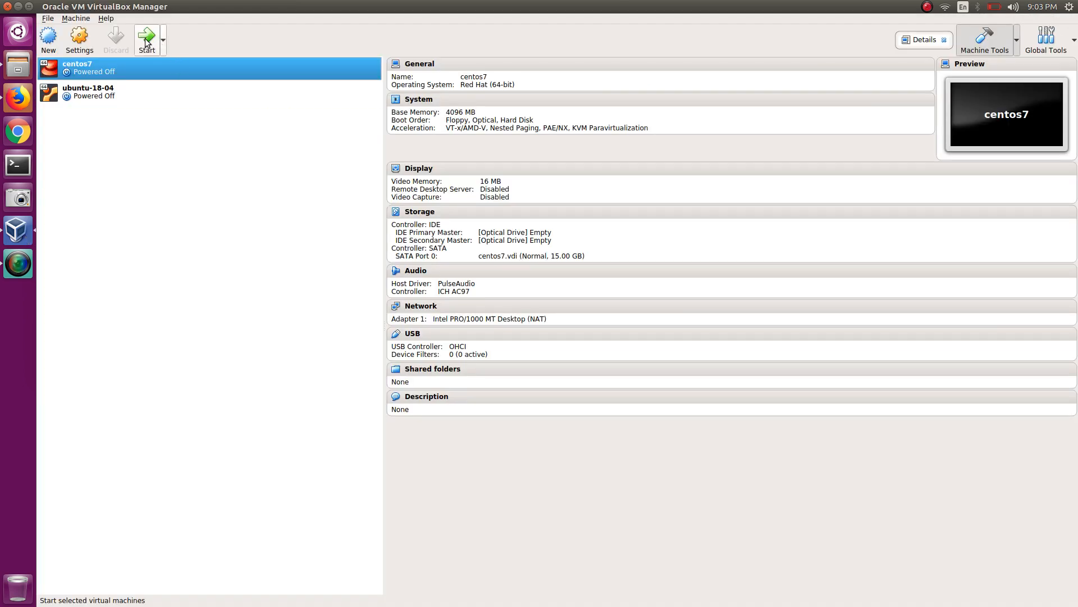
pyautogui.click(49, 38)
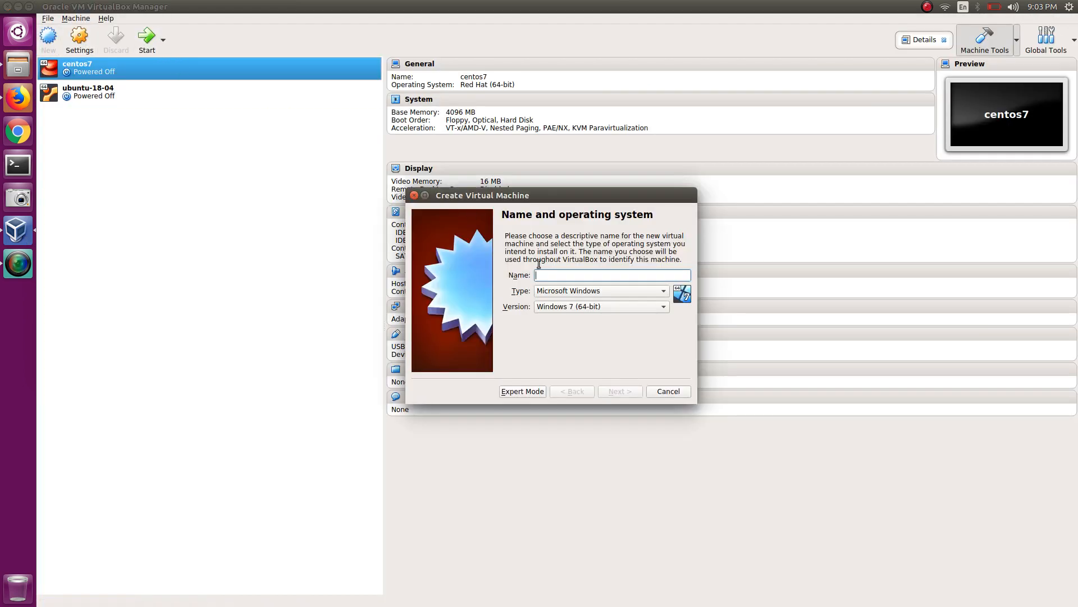
pyautogui.write('kwort')
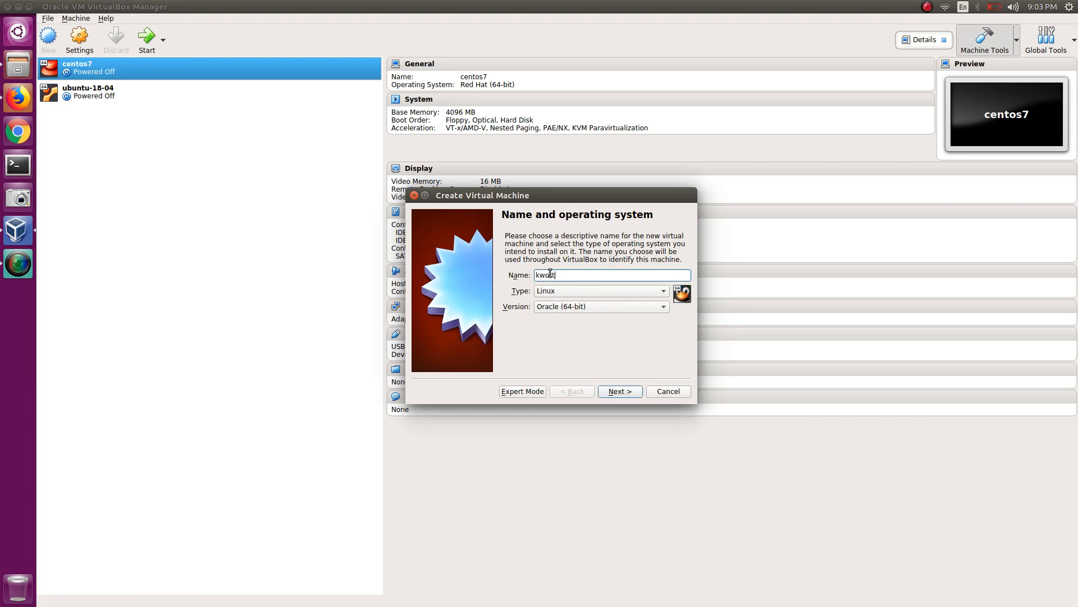
pyautogui.write('-4.3.3')
pyautogui.click(586, 306)
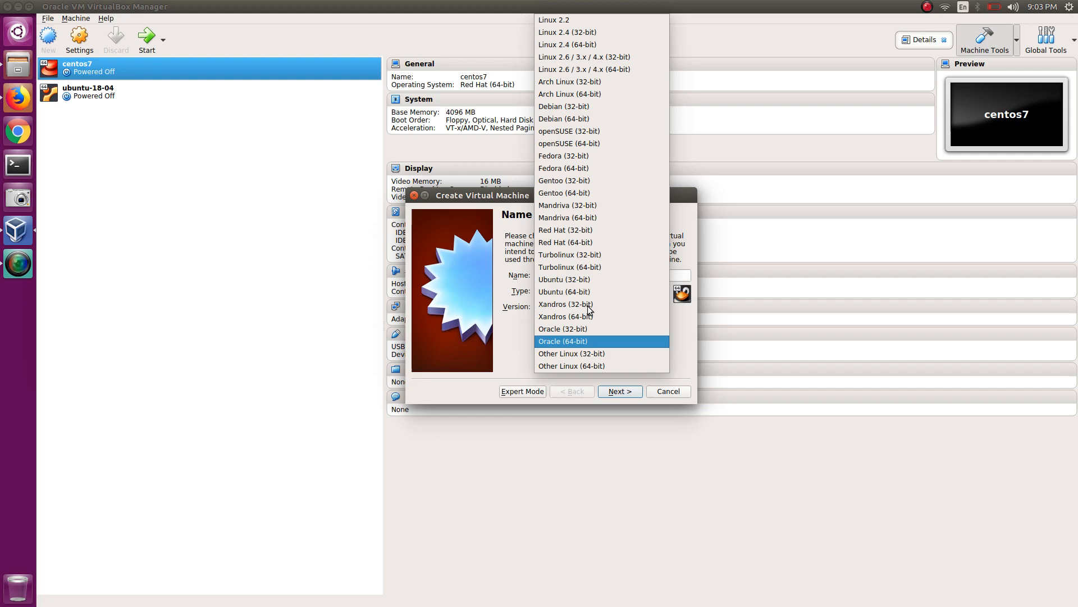
pyautogui.click(588, 366)
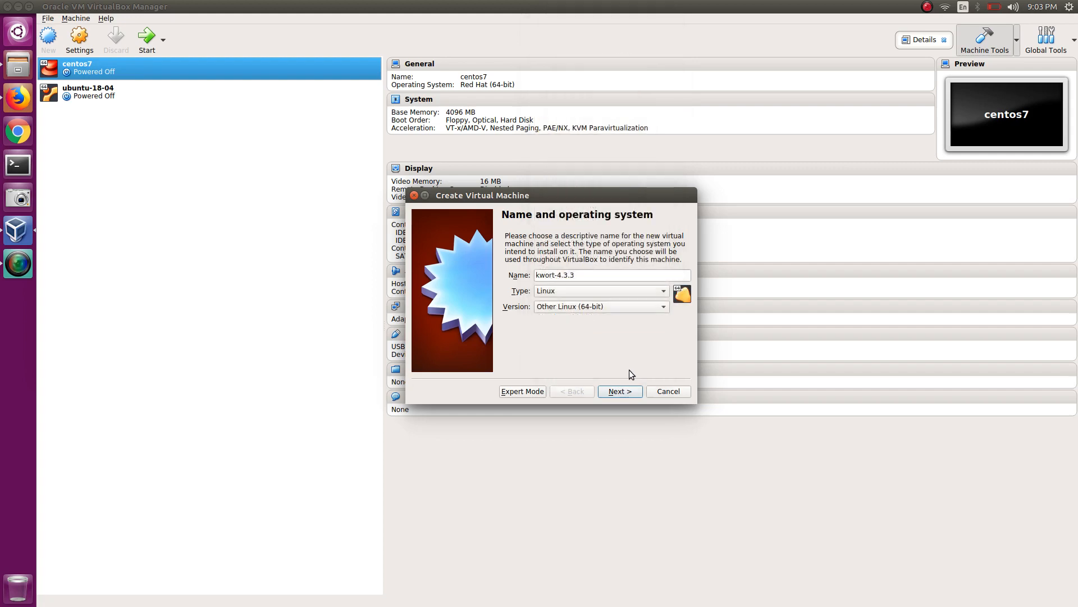
pyautogui.click(631, 393)
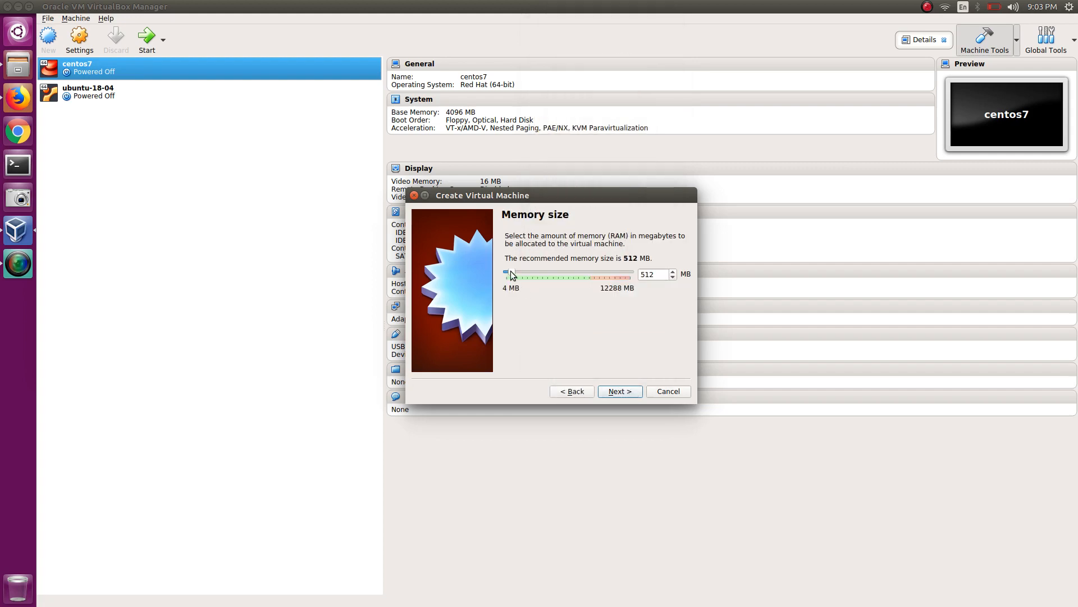
# Allocate 4096 MB of memory and create a dynamically allocated virtual hard disk of 20.16 GB for the new machine
pyautogui.moveTo(511, 271); pyautogui.dragTo(545, 272)
pyautogui.click(619, 392)
pyautogui.click(620, 392)
pyautogui.click(628, 402)
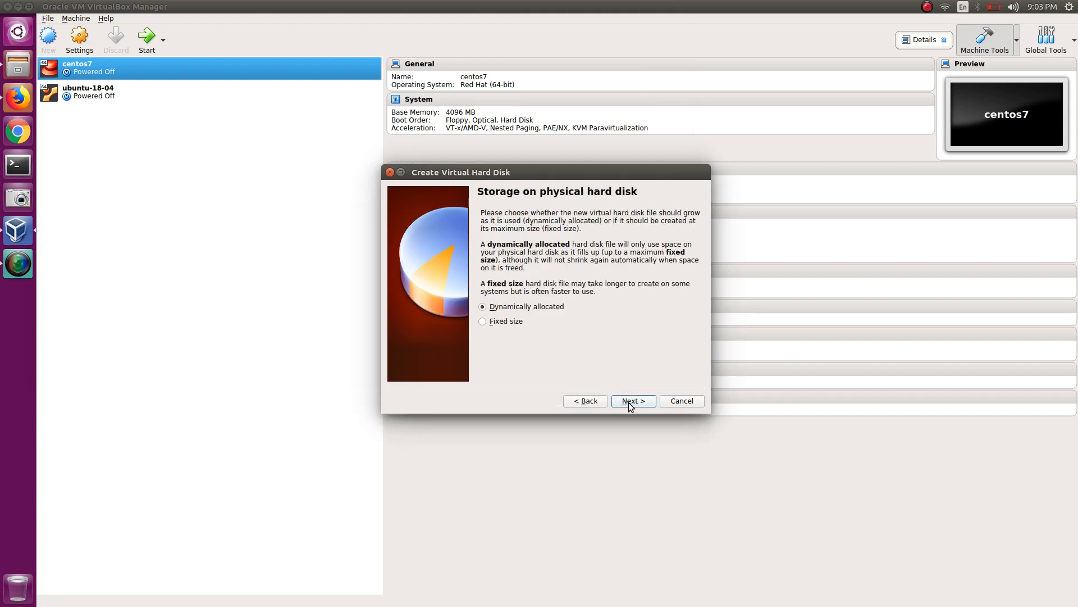
pyautogui.click(628, 402)
pyautogui.moveTo(580, 290); pyautogui.dragTo(593, 293)
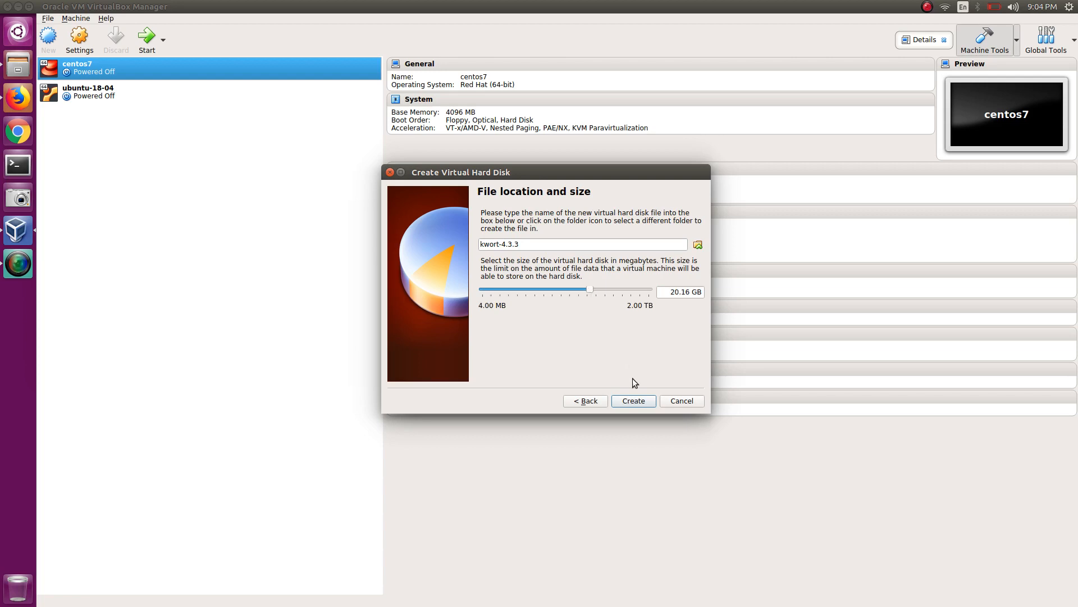
pyautogui.click(633, 401)
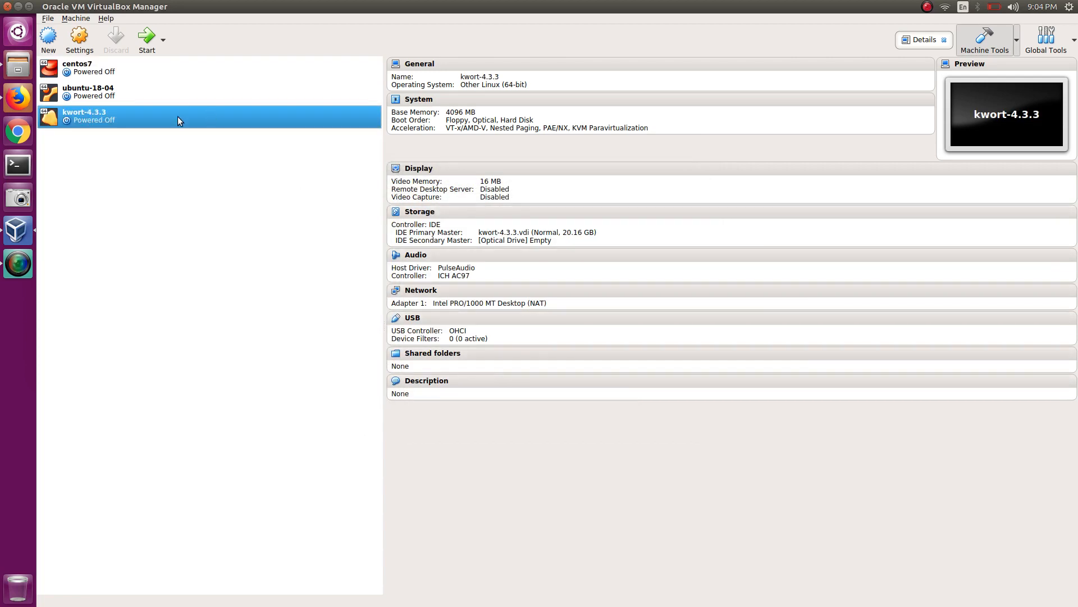
# Add an optical drive containing kwort-4.3.3.iso to the IDE controller in the kwort-4.3.3 machine's storage settings
pyautogui.click(89, 54)
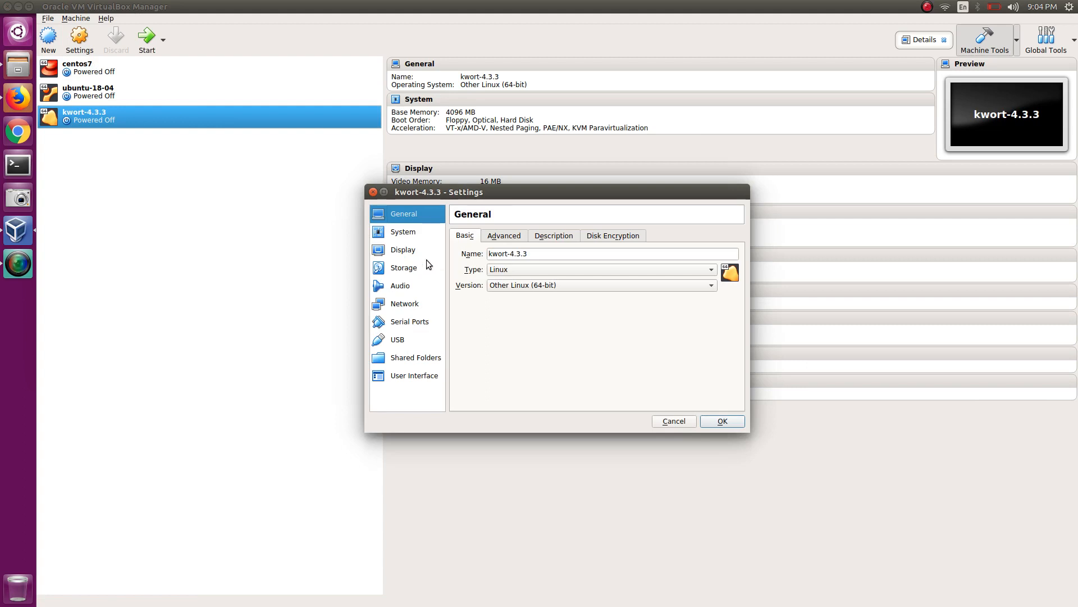
pyautogui.click(415, 268)
pyautogui.click(518, 262)
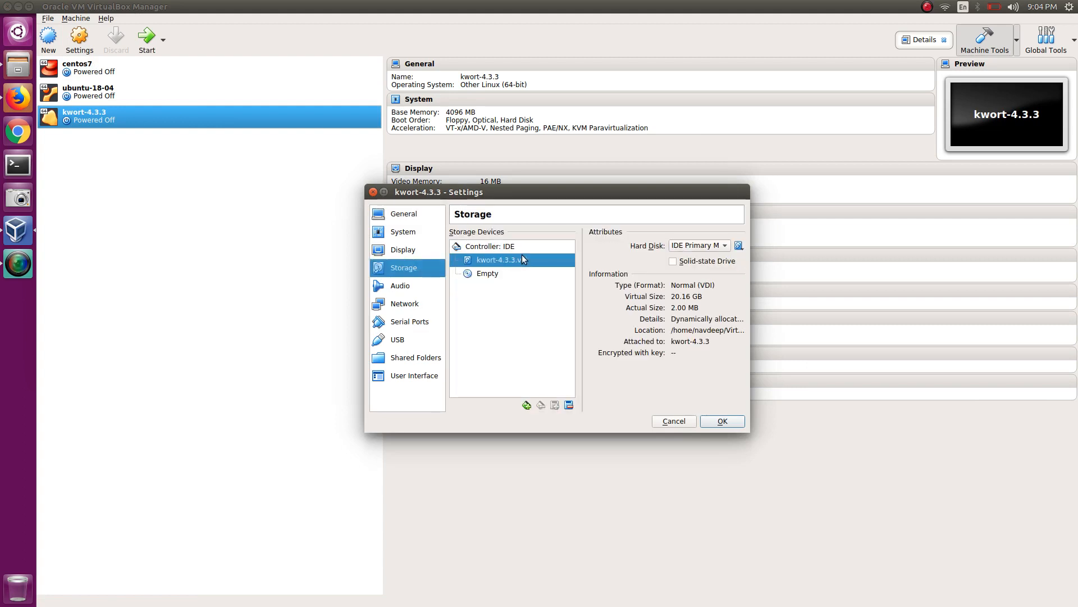
pyautogui.click(527, 245)
pyautogui.click(556, 246)
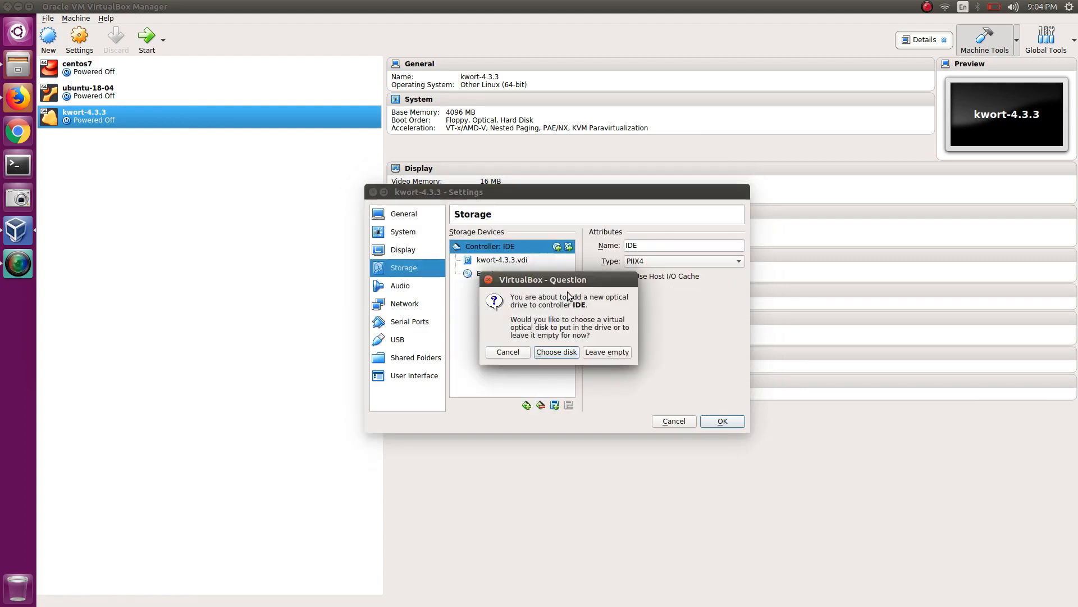
pyautogui.click(556, 351)
pyautogui.doubleClick(497, 252)
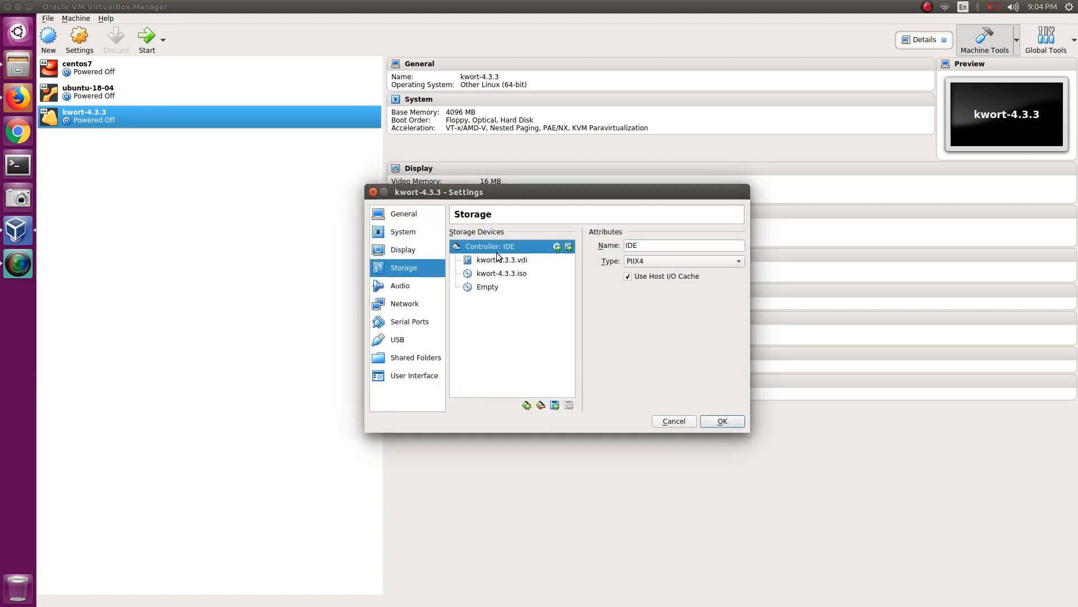
pyautogui.click(722, 422)
# Start the kwort-4.3.3 virtual machine and boot the KWORT entry from the GRUB menu
pyautogui.click(148, 49)
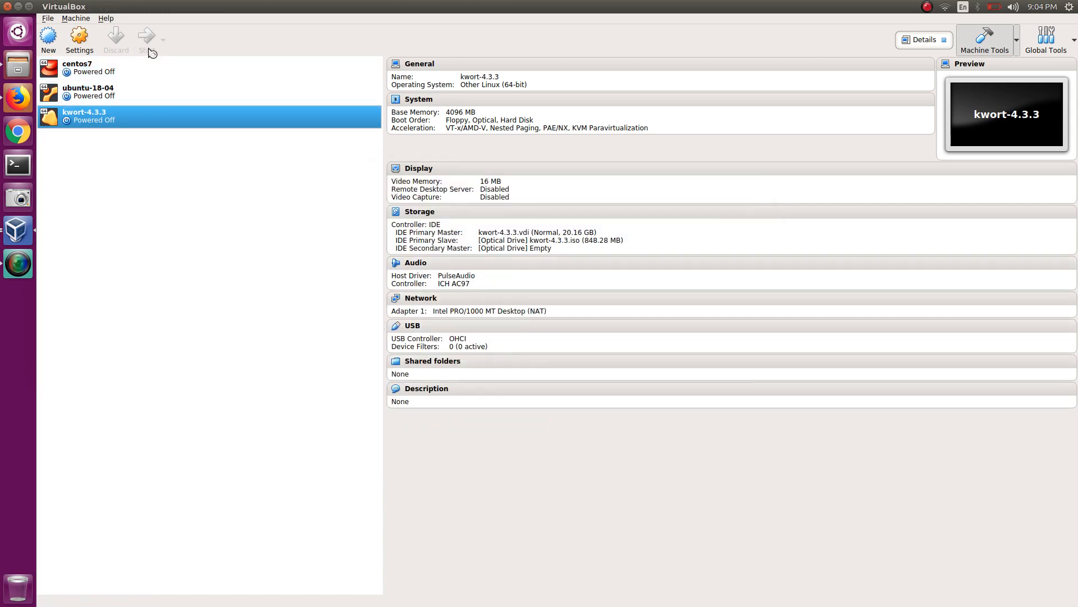
pyautogui.click(696, 179)
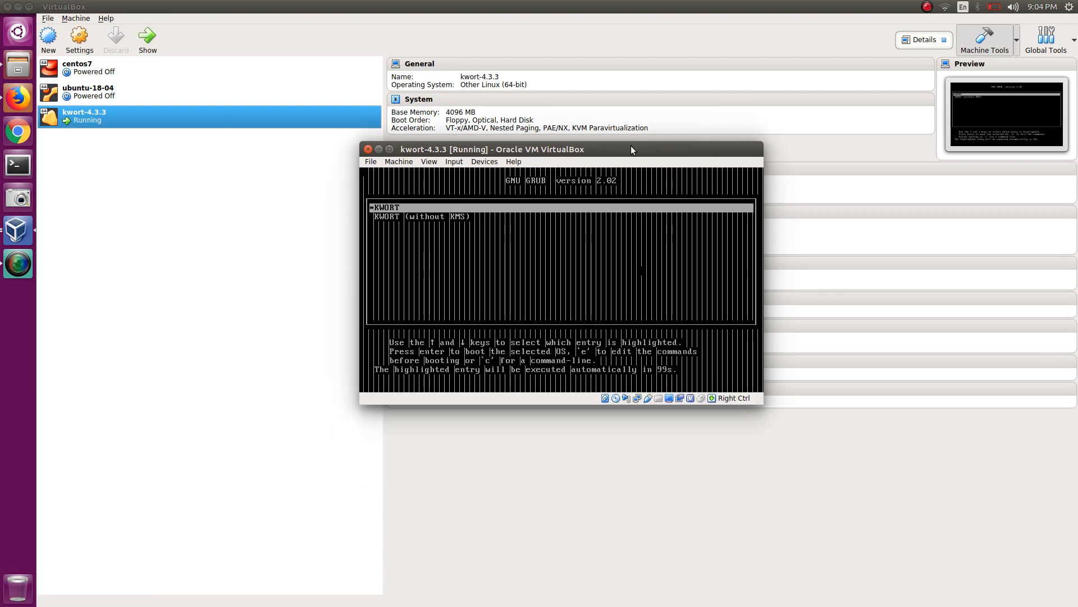
pyautogui.click(551, 235)
pyautogui.press('Down')
pyautogui.press('Up')
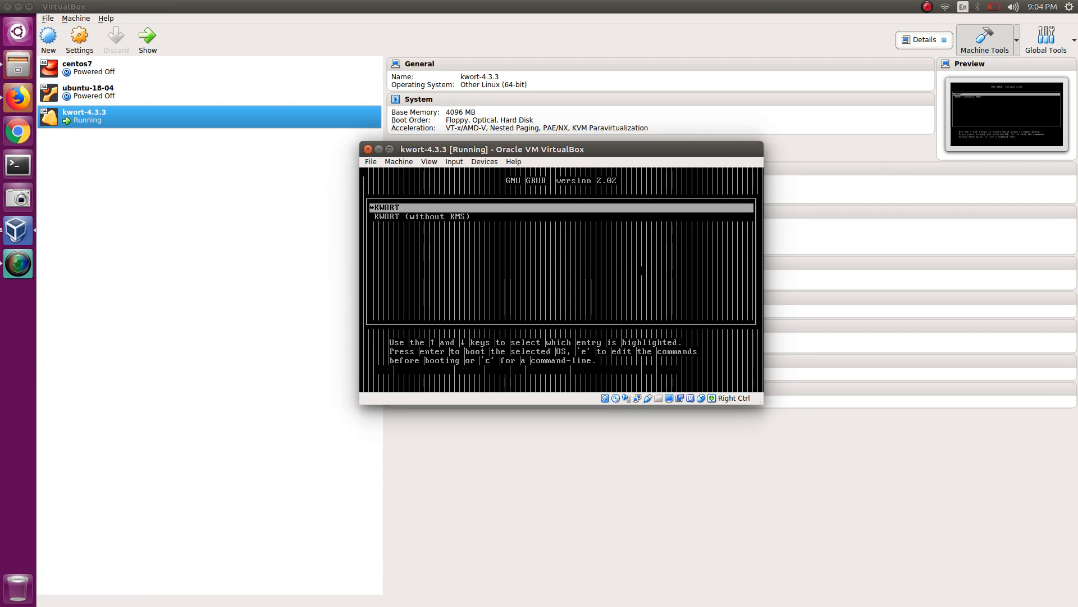
pyautogui.press('Return')
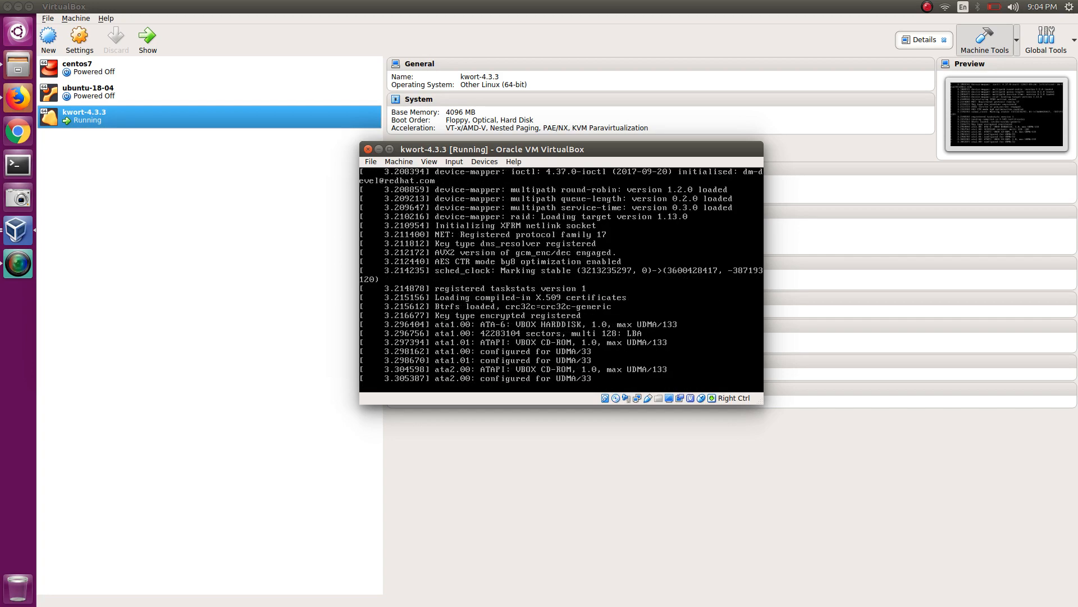
# Switch to Firefox and read the Kwort 4.3.3 release notes and download links on the kwort.org home page
pyautogui.press('alt')
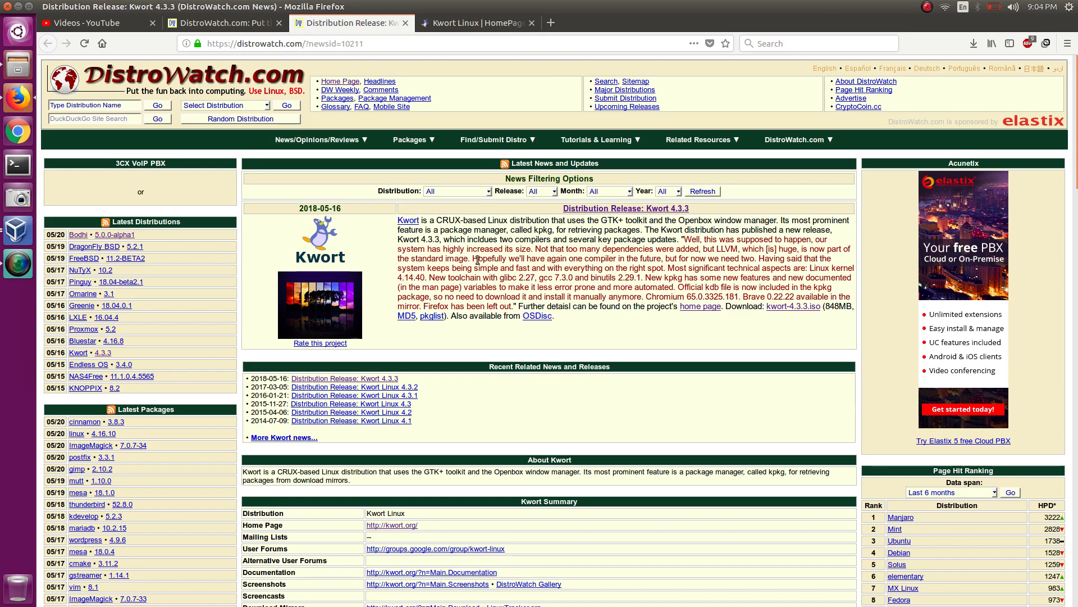
pyautogui.click(476, 22)
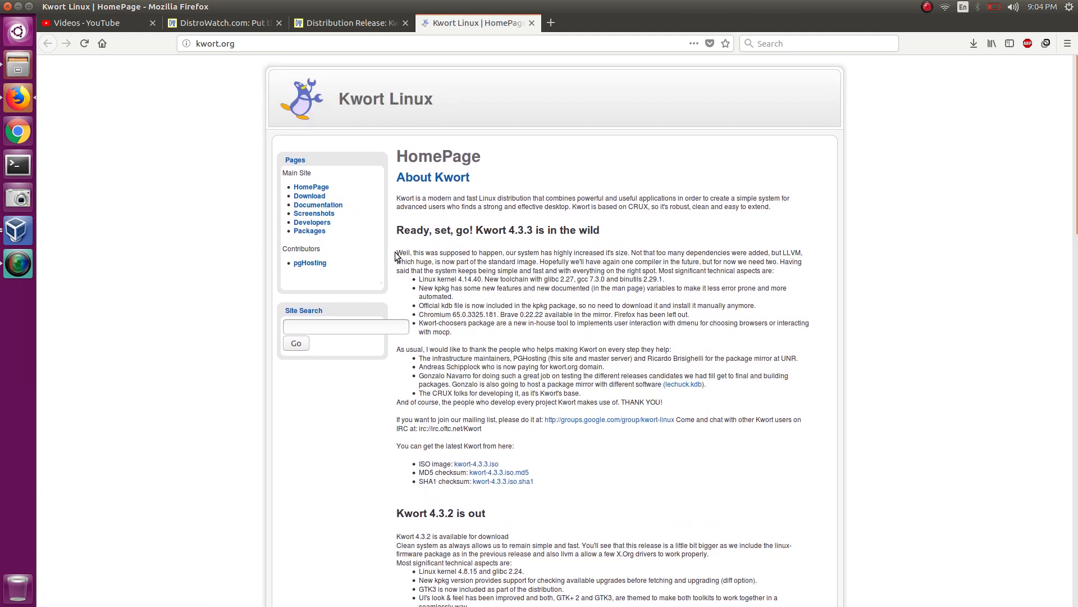
pyautogui.moveTo(397, 254); pyautogui.dragTo(541, 484)
pyautogui.click(542, 481)
pyautogui.moveTo(666, 279); pyautogui.dragTo(592, 280)
pyautogui.click(602, 308)
pyautogui.scroll(-2, 602, 309)
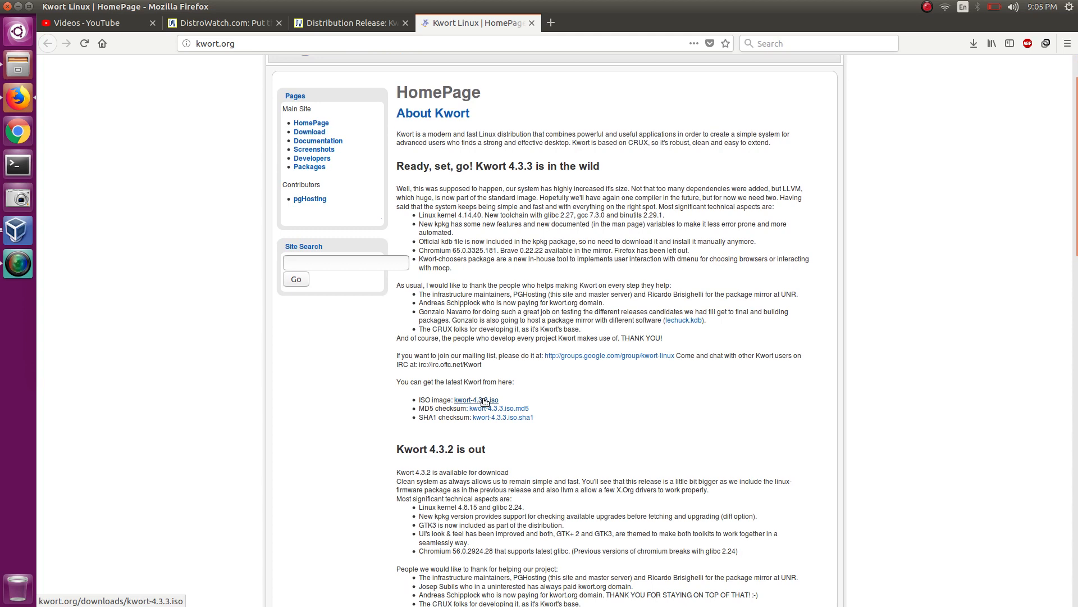
pyautogui.scroll(2, 416, 228)
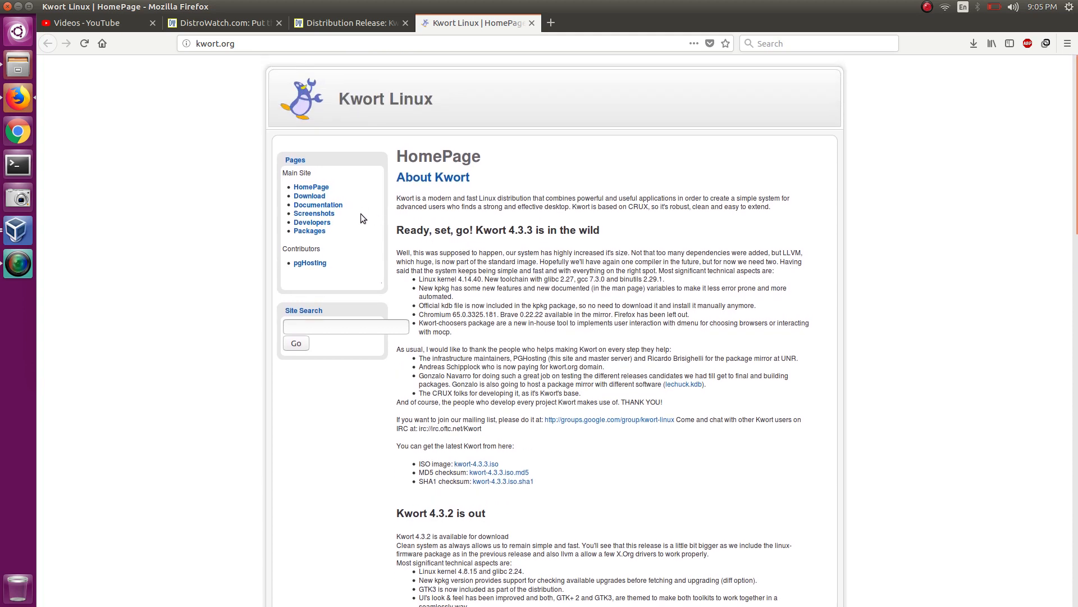
# View the Kwort Download page, then close the Kwort site and Kwort 4.3.3 release news pages
pyautogui.click(322, 196)
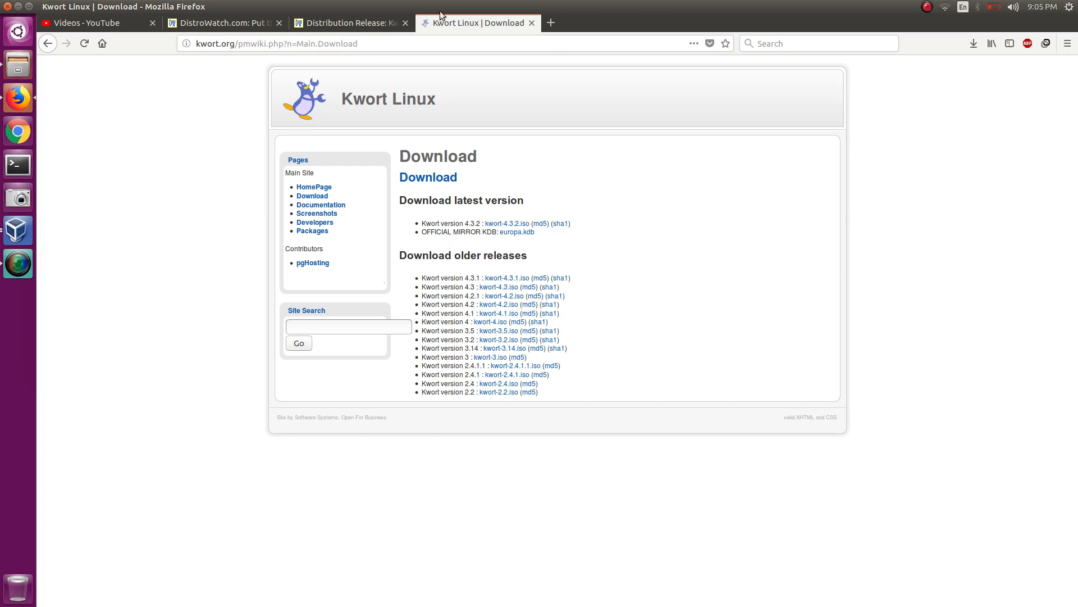
pyautogui.click(531, 23)
pyautogui.click(406, 23)
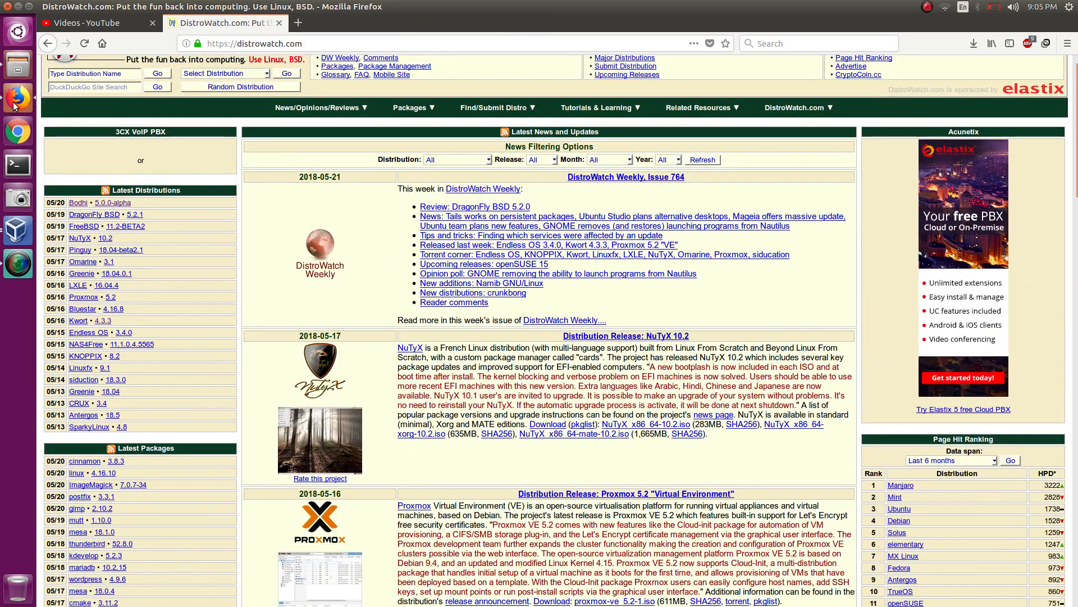
# Return to the running kwort-4.3.3 virtual machine in VirtualBox and run cat /etc/*release at the root prompt
pyautogui.click(17, 232)
pyautogui.click(17, 232)
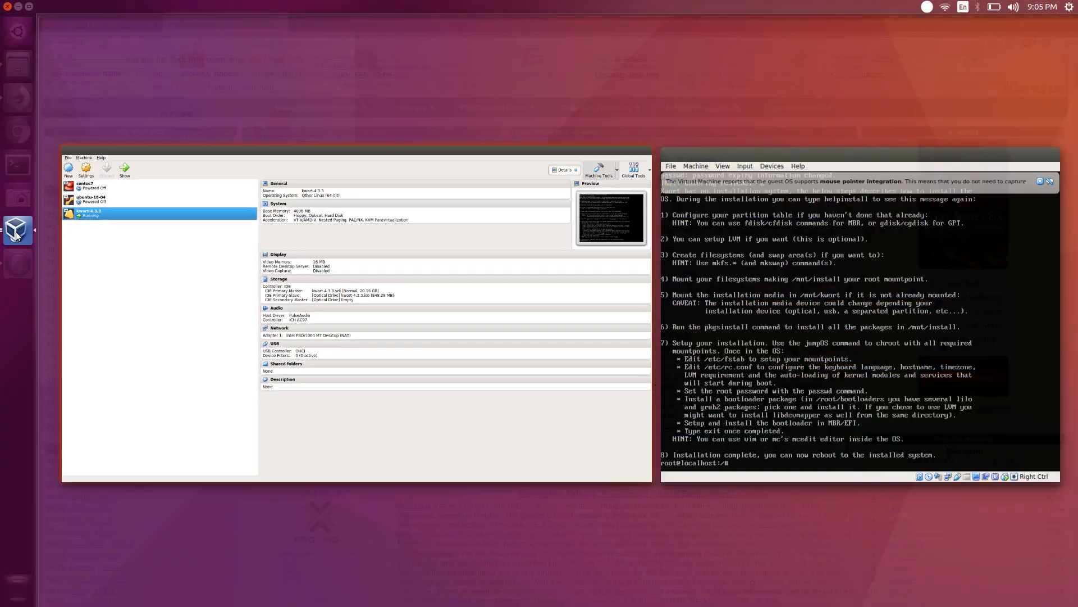
pyautogui.click(713, 274)
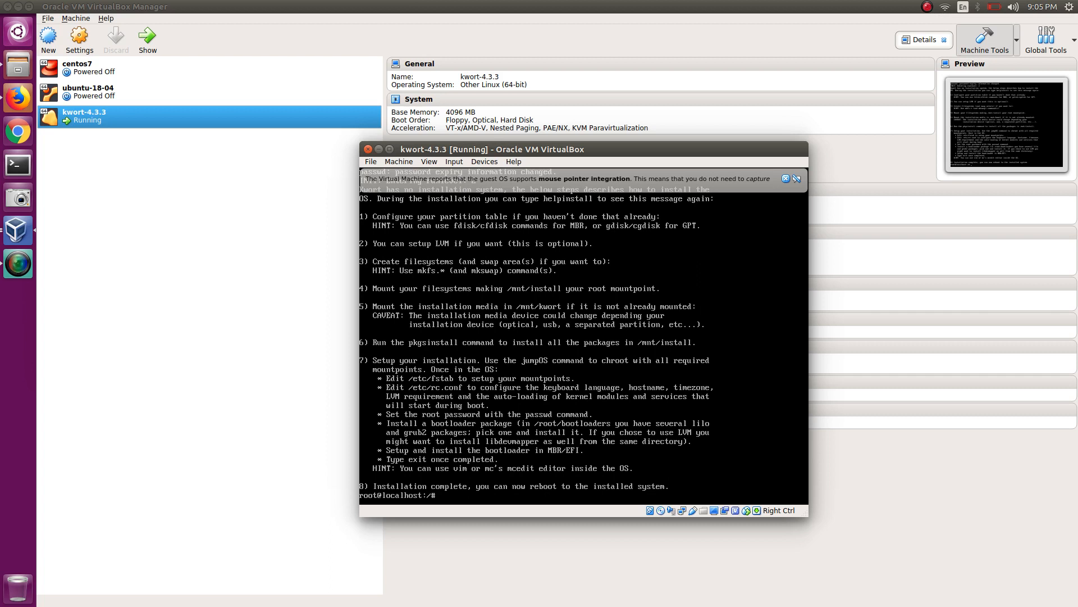
pyautogui.press('Return')
pyautogui.press('Return')
pyautogui.write('c')
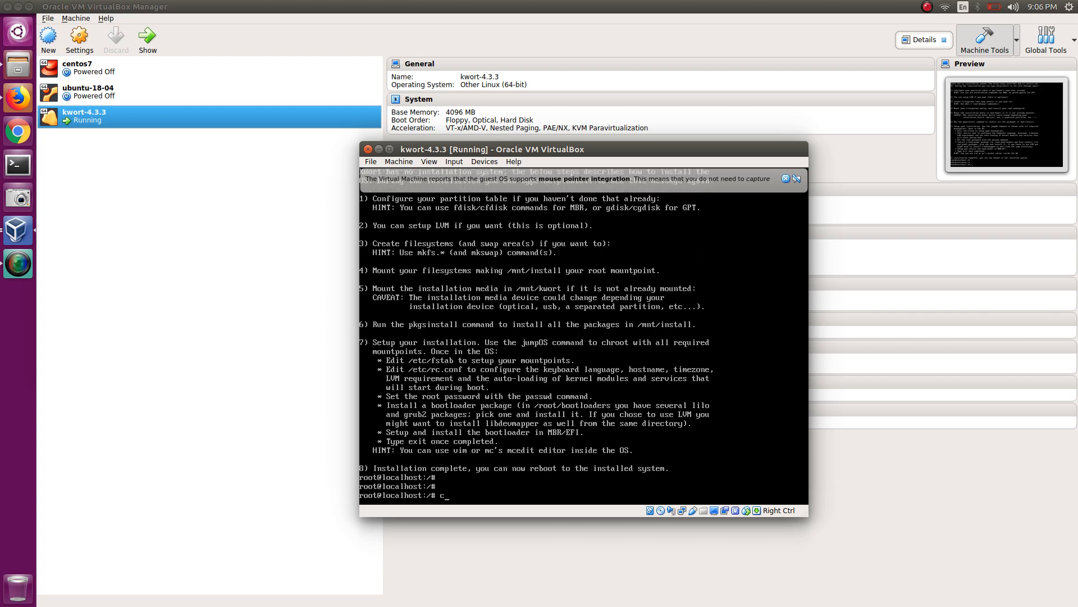
pyautogui.write('at /etc/*release')
pyautogui.press('Return')
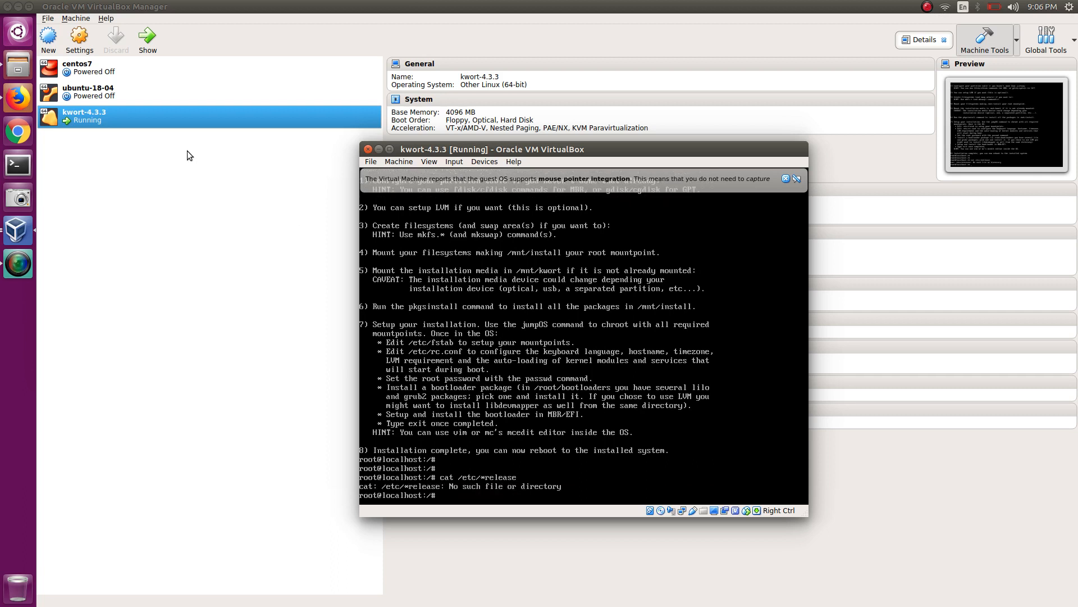
# Switch to Firefox and read the Kwort 4.3.3 release announcement on the DistroWatch front page
pyautogui.click(19, 101)
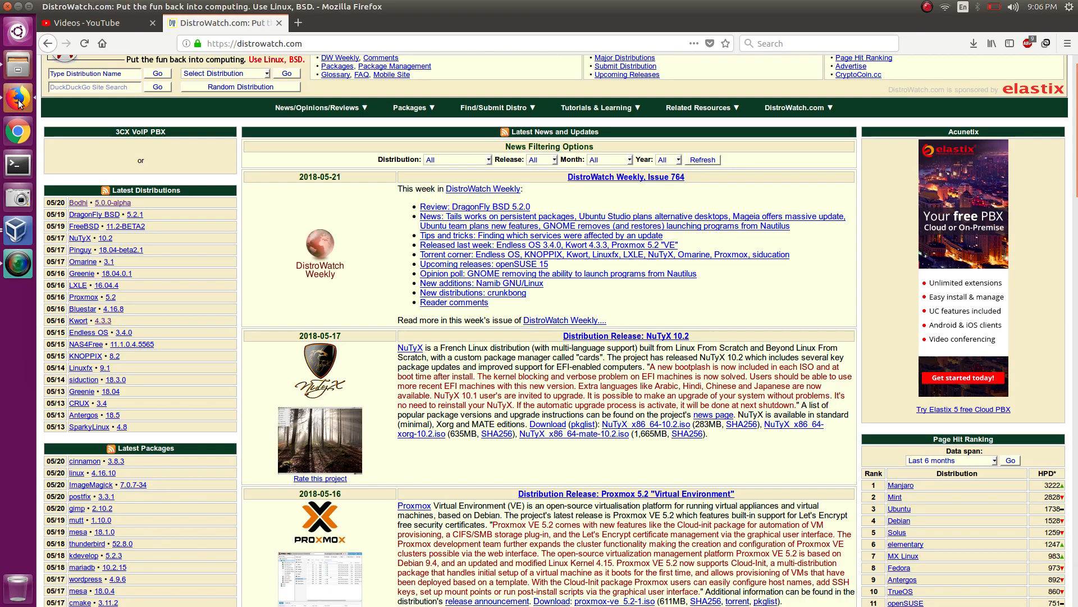
pyautogui.scroll(-5, 514, 368)
pyautogui.scroll(-4, 515, 368)
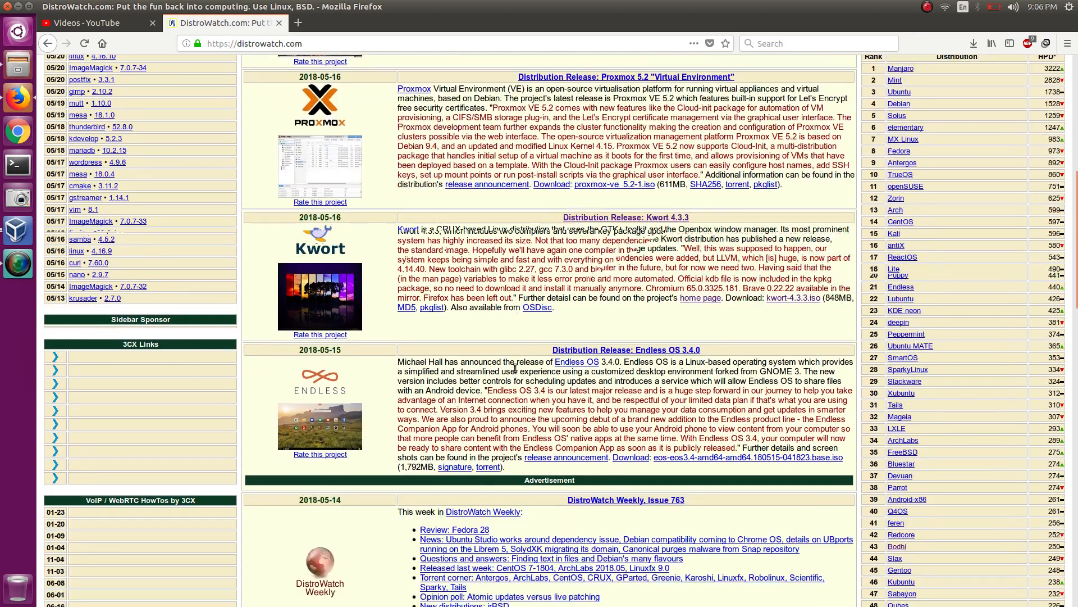
pyautogui.tripleClick(520, 217)
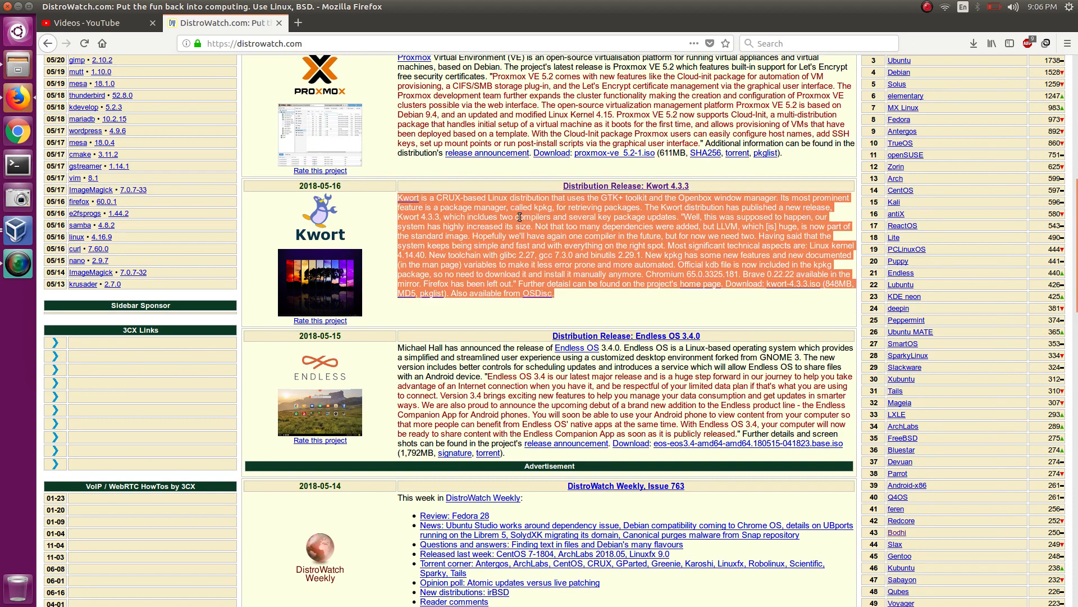
pyautogui.click(520, 217)
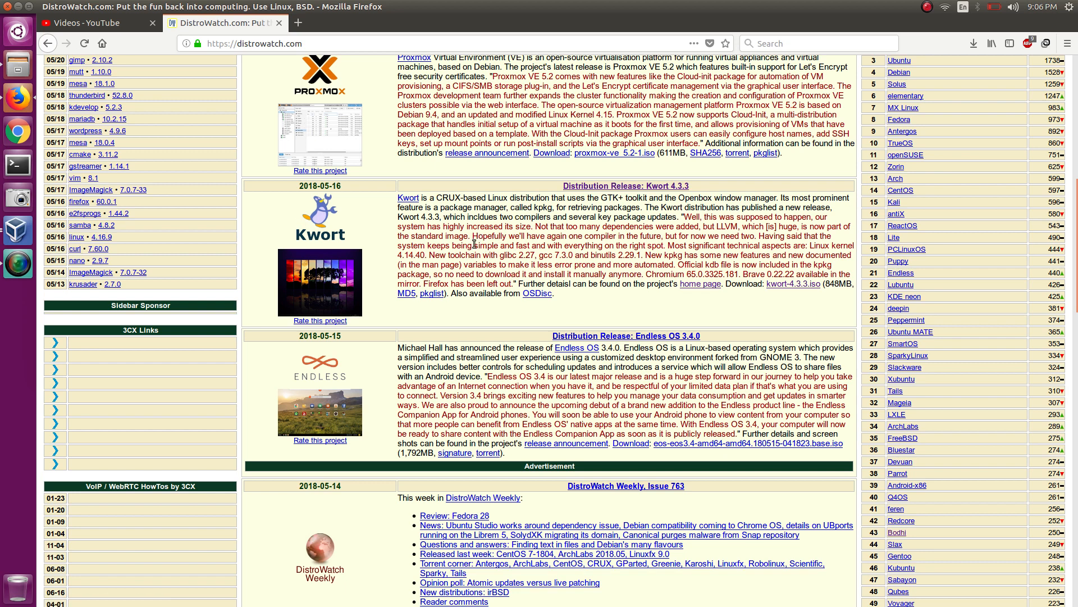
# Switch back to the kwort-4.3.3 virtual machine and run helpinstall to show the installation instructions
pyautogui.click(16, 231)
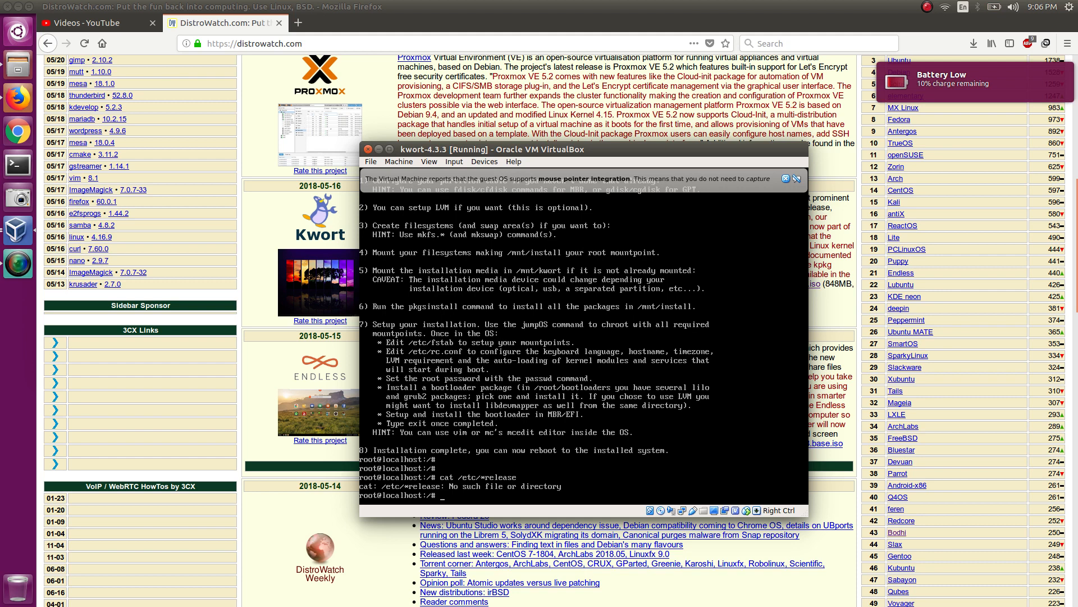
pyautogui.write('helpinstall')
pyautogui.press('Return')
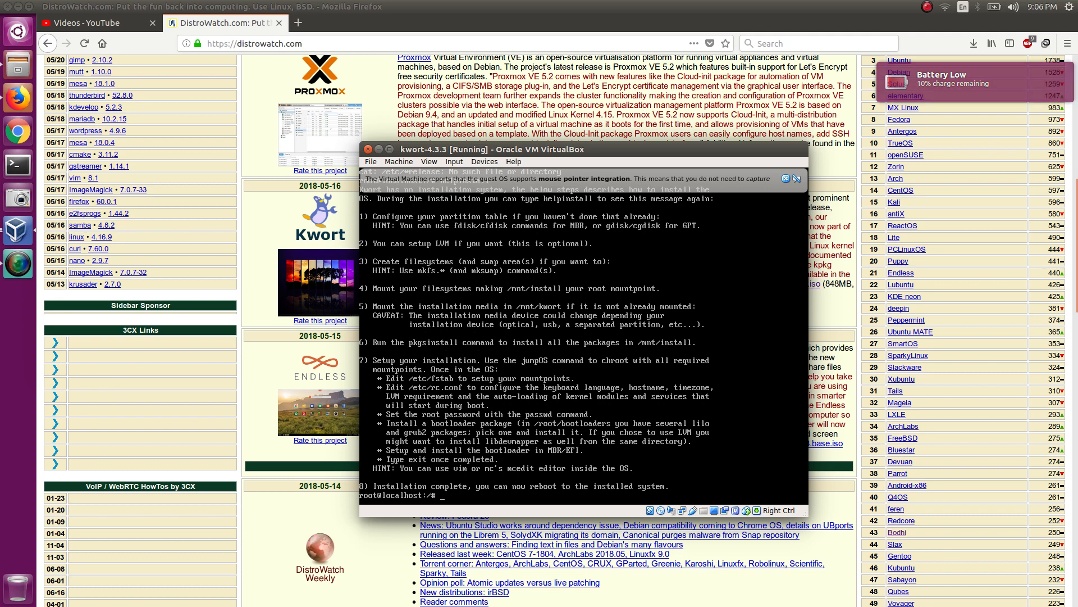
# Try to run fdisk/cfdisk as a single command at the root prompt
pyautogui.write('fdisk ')
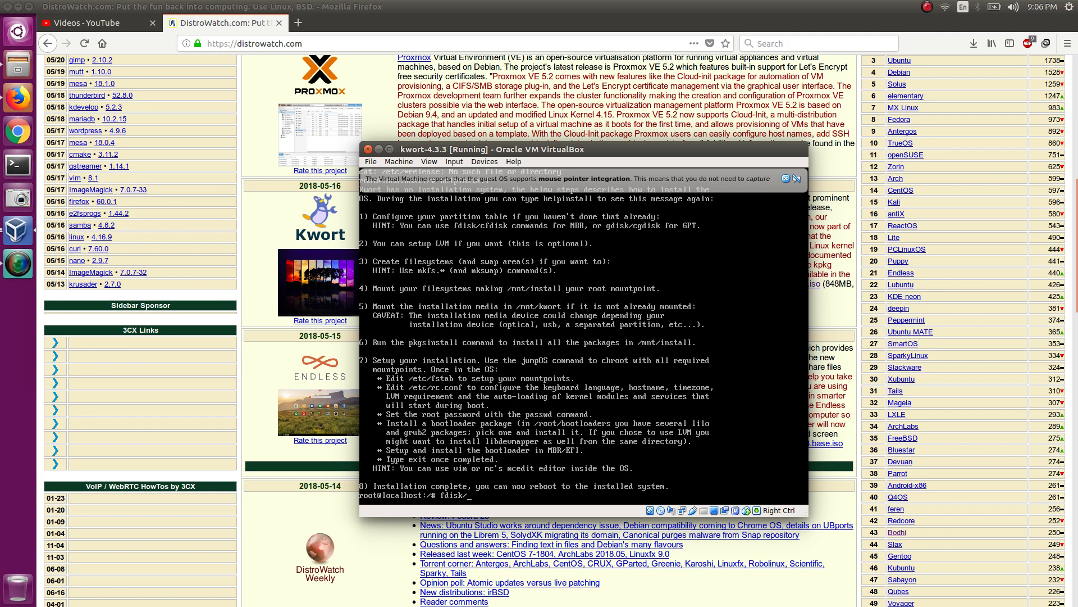
pyautogui.write('cfdisk')
pyautogui.press('Return')
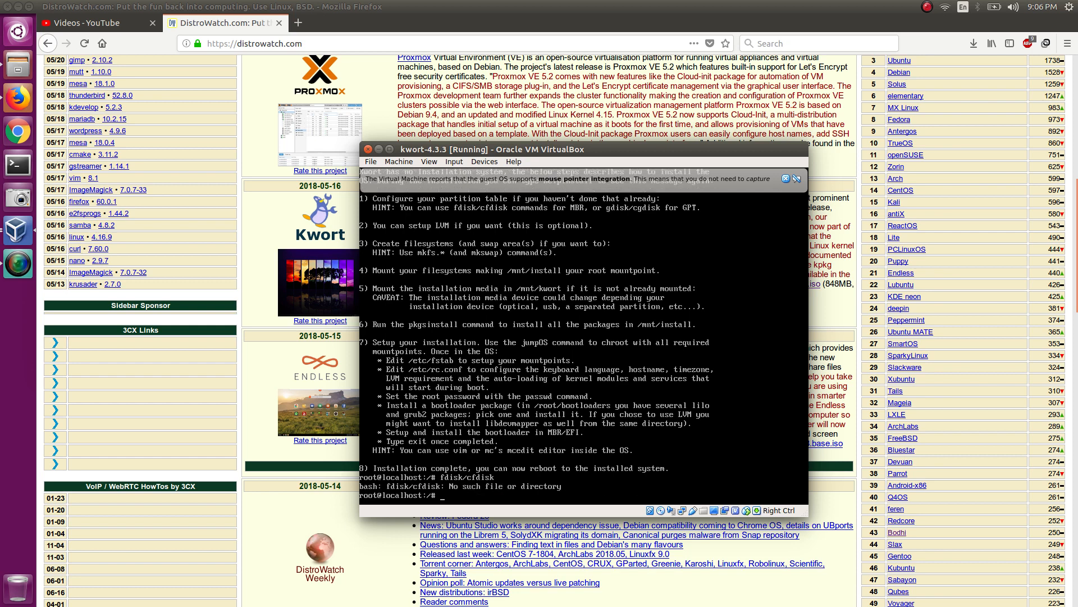
# Run fdisk -l to list the virtual machine's disks and partitions
pyautogui.press('Up')
pyautogui.press('BackSpace')
pyautogui.press('BackSpace')
pyautogui.press('BackSpace')
pyautogui.press('BackSpace')
pyautogui.press('BackSpace')
pyautogui.press('BackSpace')
pyautogui.write('-l')
pyautogui.press('Return')
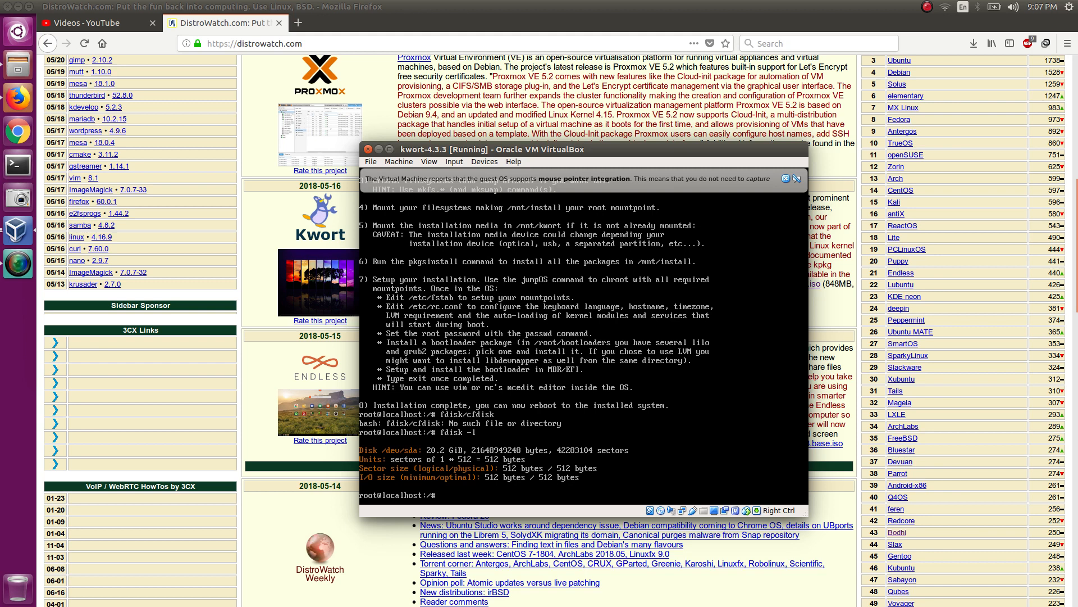
# Restart the virtual machine from the root prompt and boot the KWORT (without KMS) entry
pyautogui.write('reboot')
pyautogui.press('Return')
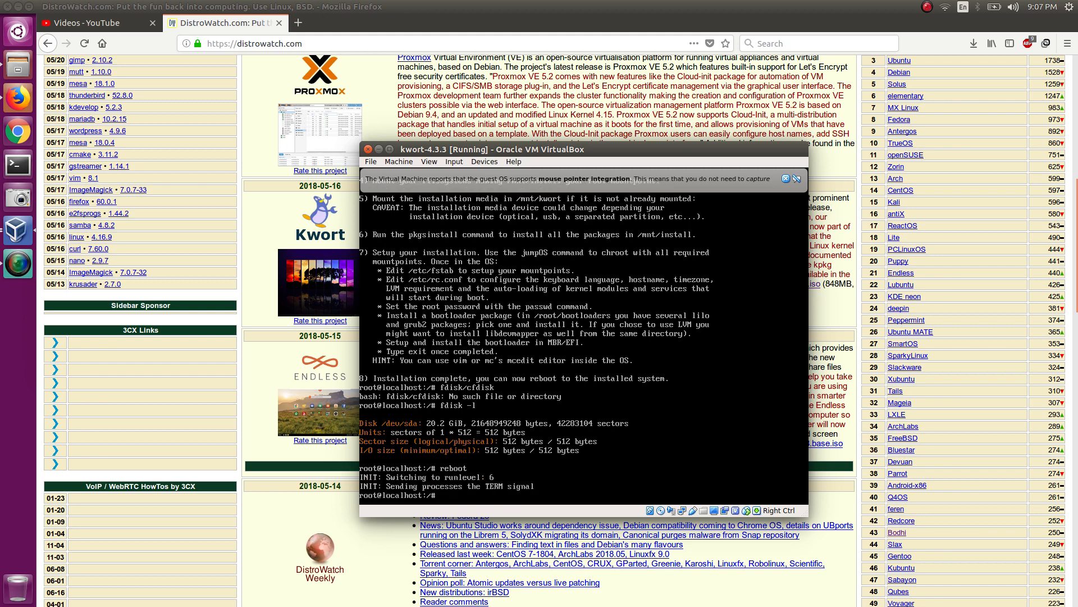
pyautogui.write('poweroff')
pyautogui.press('Return')
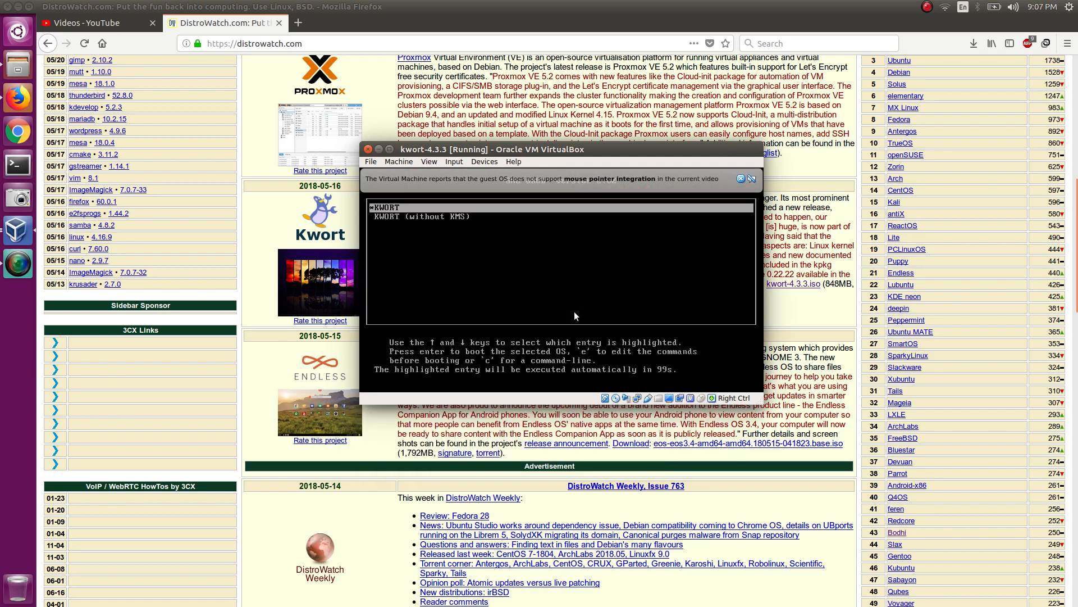
pyautogui.press('Down')
pyautogui.press('Return')
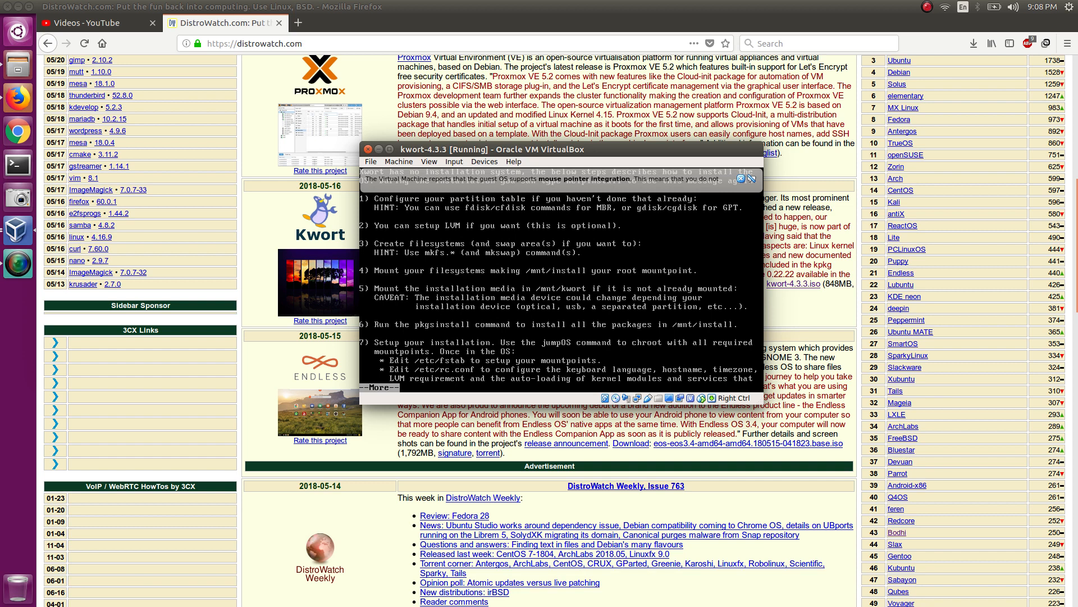
# Quit the installation instructions and change to the /mnt/install/ directory
pyautogui.press('q')
pyautogui.press('Return')
pyautogui.press('Return')
pyautogui.write('c')
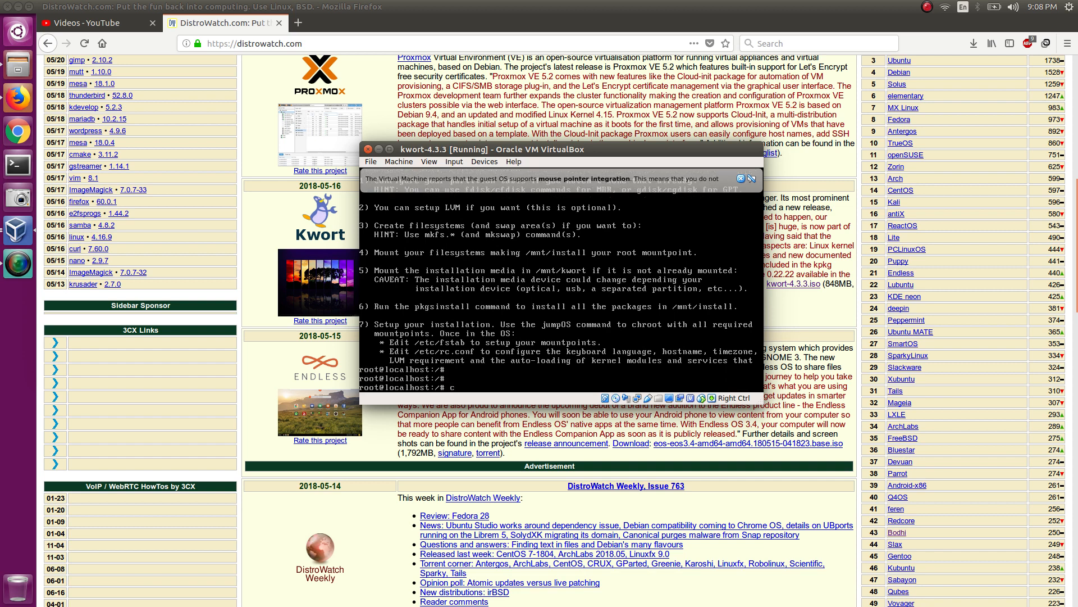
pyautogui.write('d /mnt/install/')
pyautogui.press('Return')
# Try to list the contents of /mnt/install with the l and ll commands
pyautogui.write('l')
pyautogui.press('Return')
pyautogui.write('l')
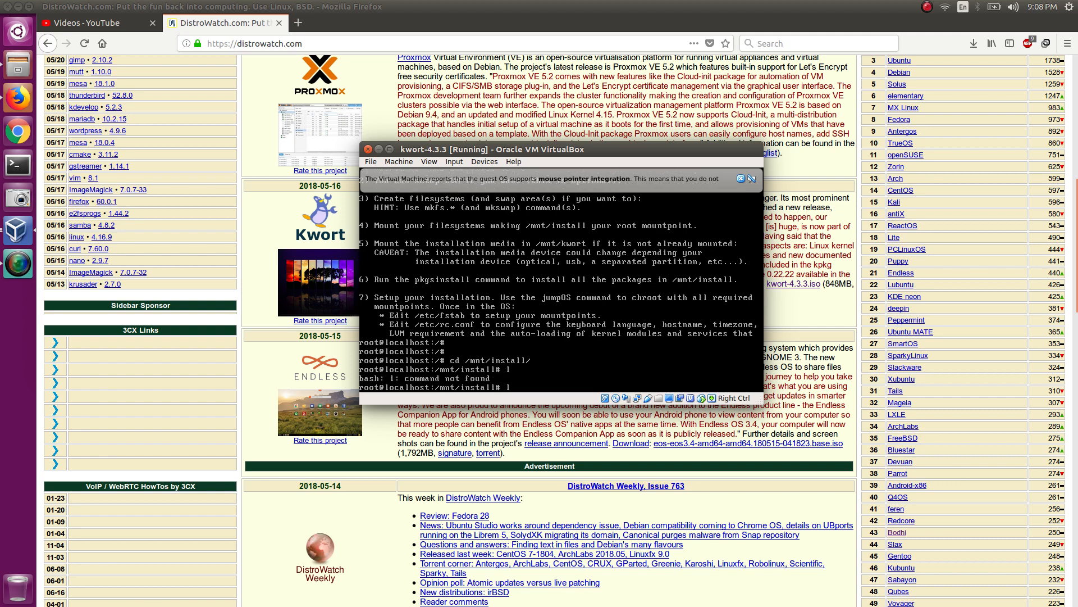
pyautogui.write('l')
pyautogui.press('Return')
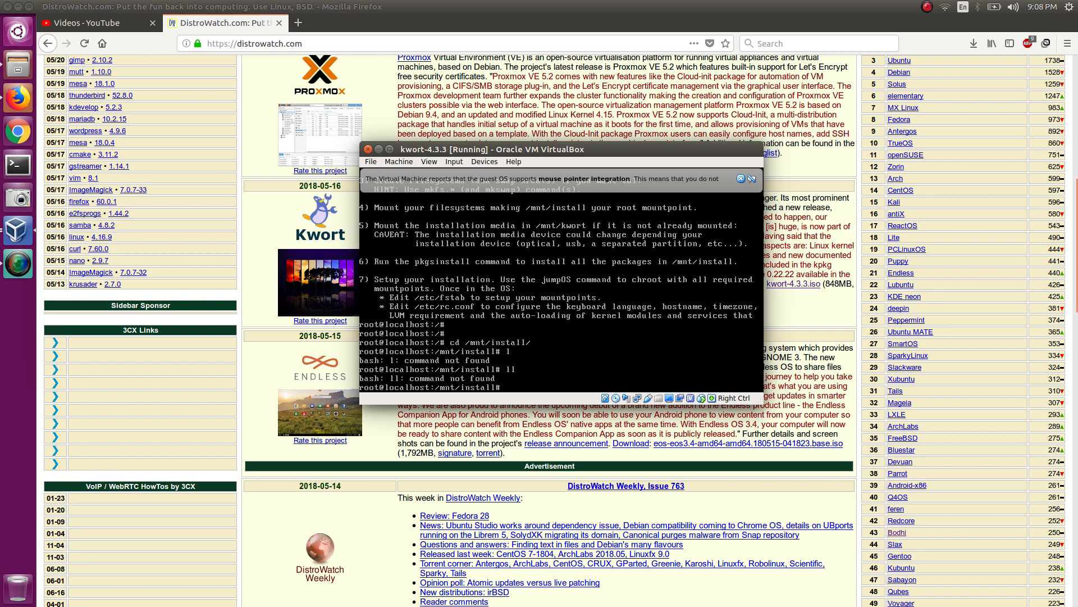
# Run pkgsinstall in /mnt/install to install the Kwort packages, and bring the kwort-4.3.3 machine window back to the front of VirtualBox Manager
pyautogui.write('pkgsinstall')
pyautogui.press('Return')
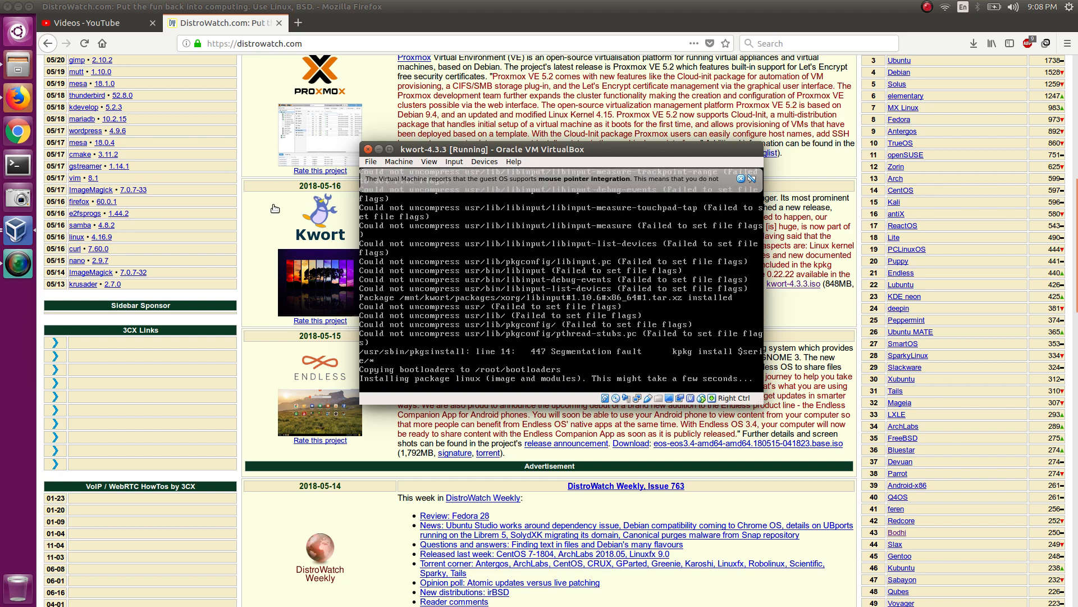
pyautogui.click(16, 233)
pyautogui.click(323, 244)
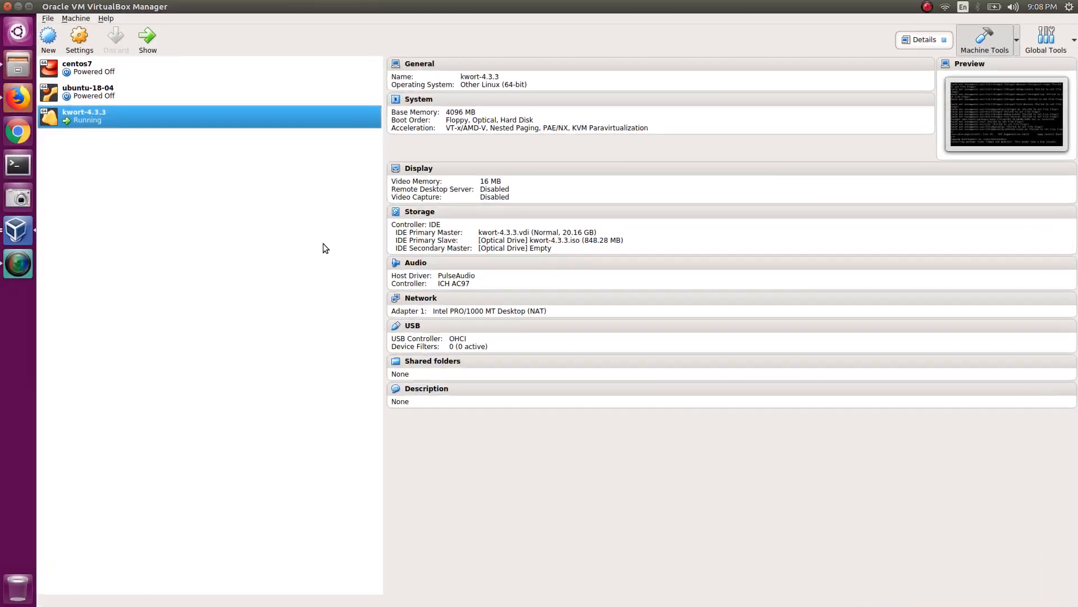
pyautogui.click(18, 231)
pyautogui.click(831, 320)
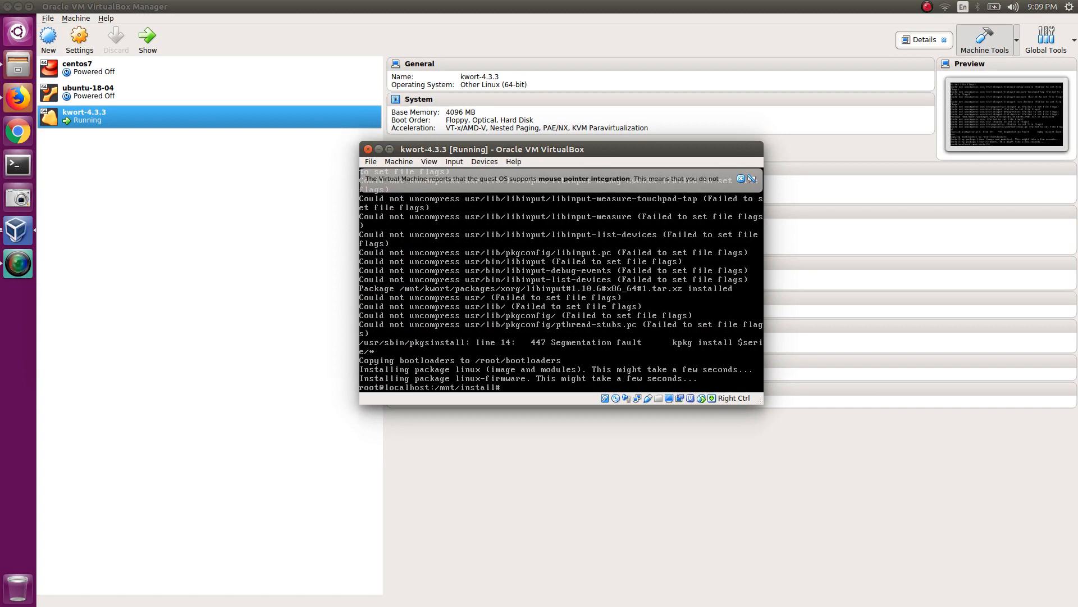
pyautogui.press('Return')
pyautogui.press('Return')
pyautogui.press('Return')
pyautogui.press('Return')
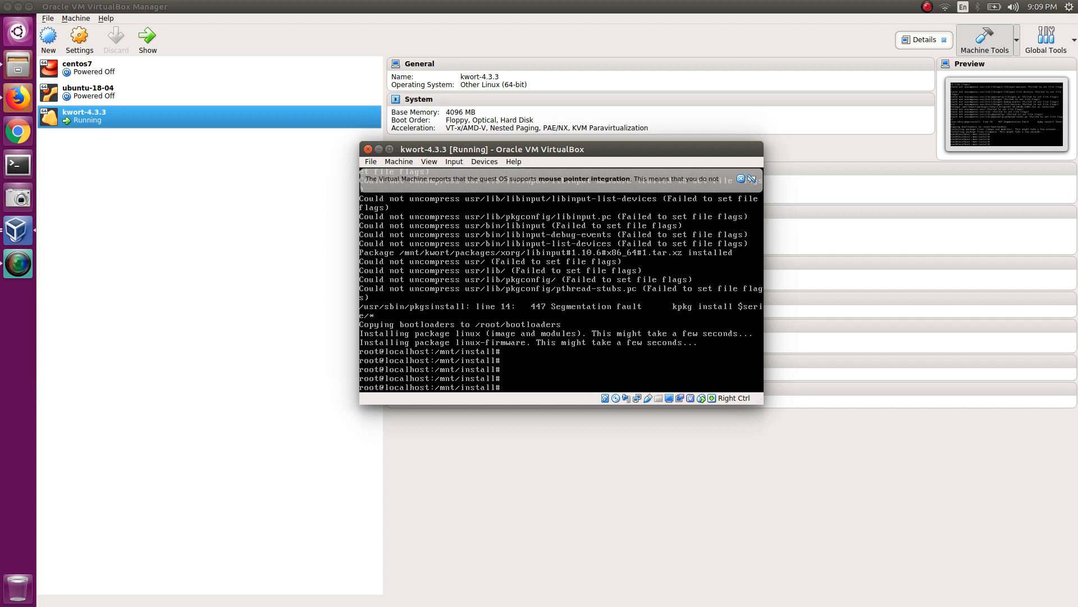
# Switch to Firefox and search the web in a new tab for kwort gui display
pyautogui.click(25, 104)
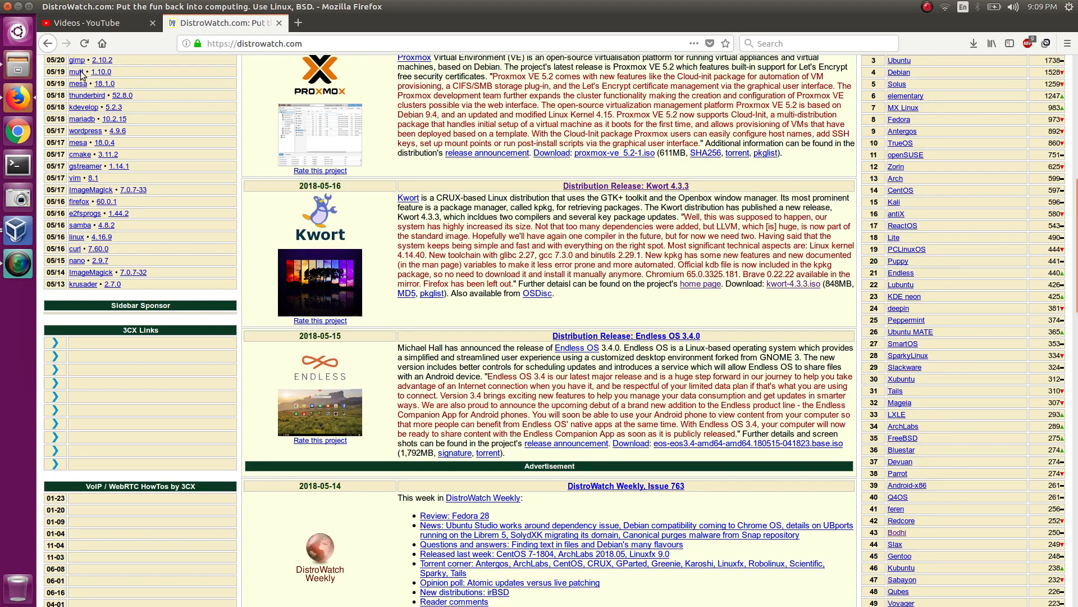
pyautogui.click(303, 25)
pyautogui.write('kwort')
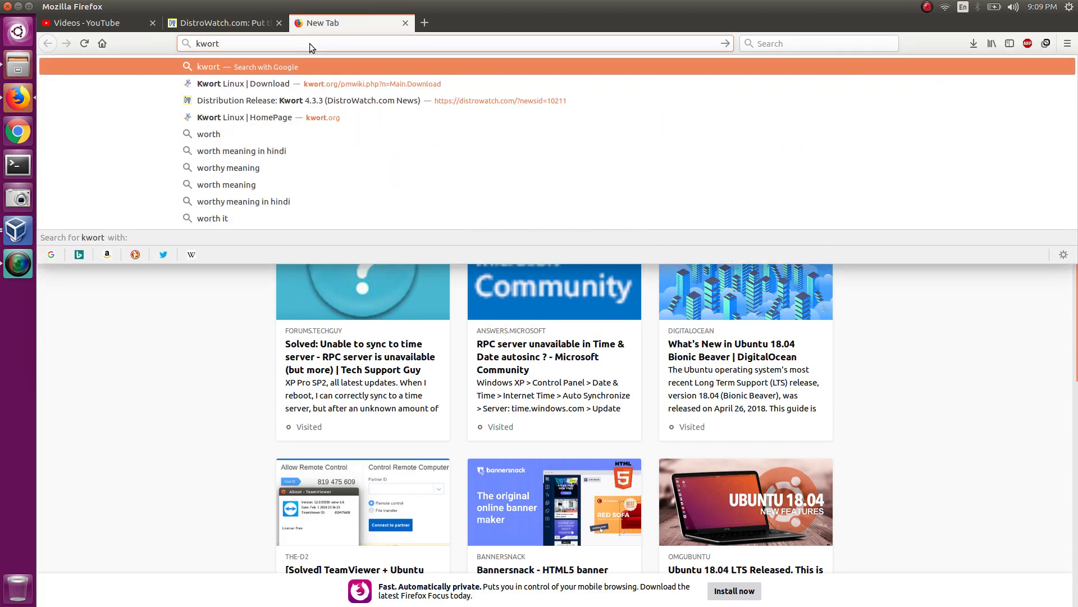
pyautogui.write(' gui')
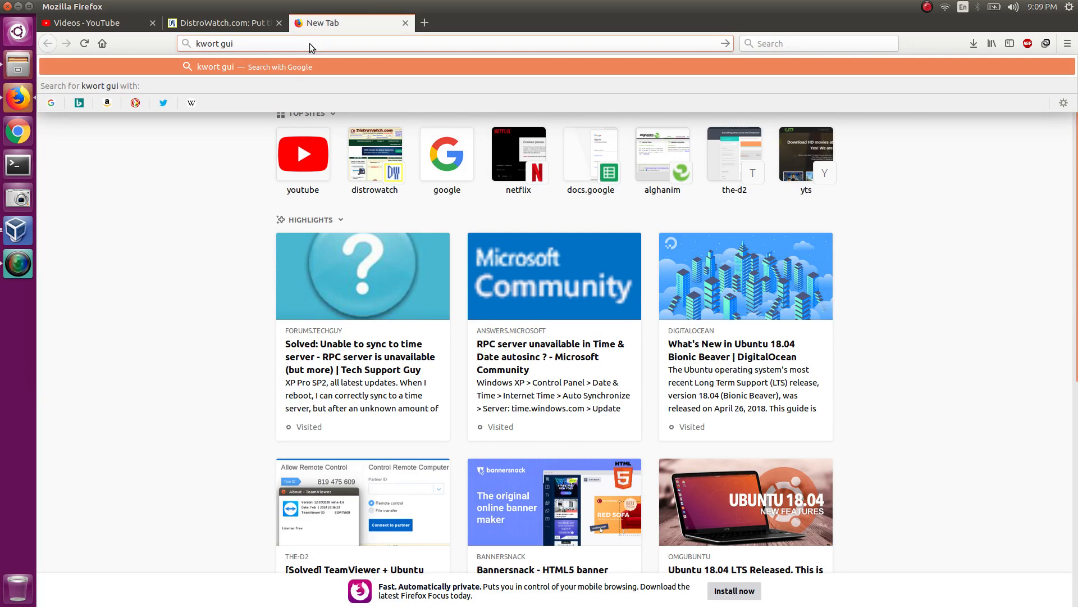
pyautogui.write(' dispaly')
pyautogui.press('Return')
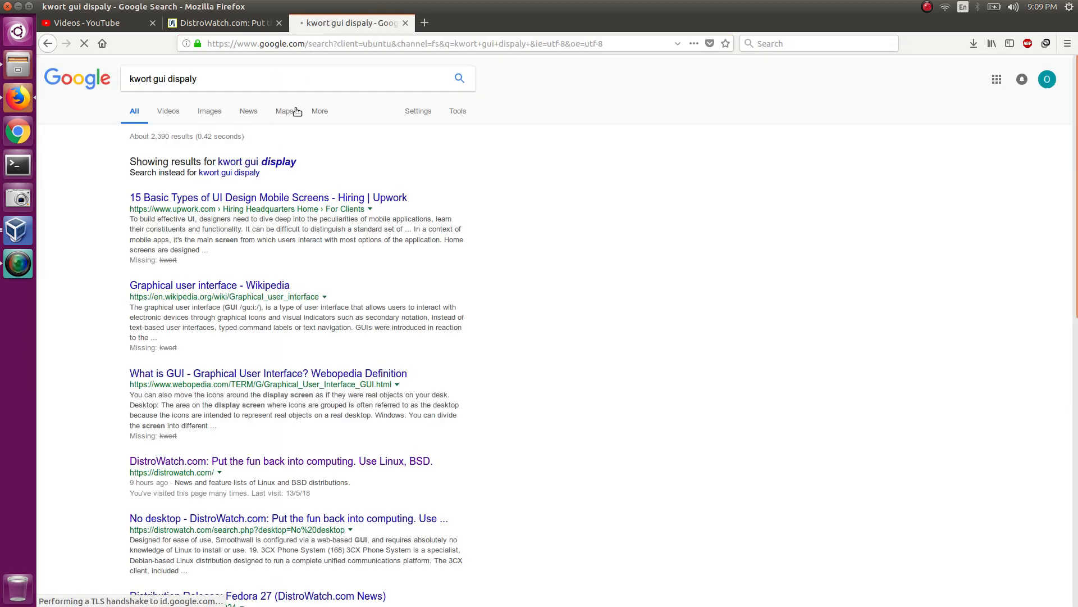
pyautogui.click(283, 164)
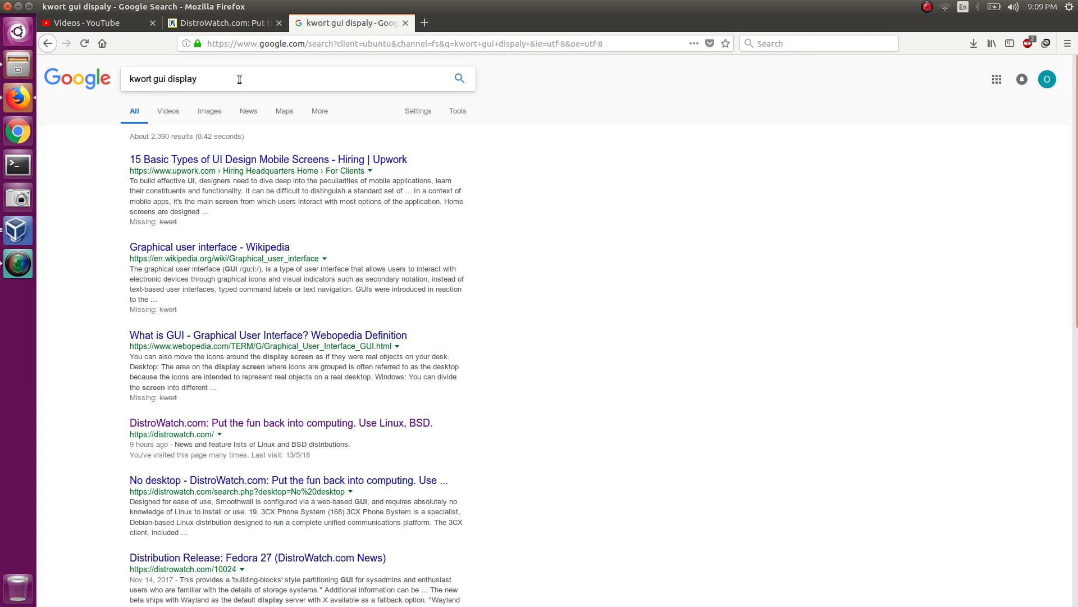
# Refine the Google search to kwort os linux gui display
pyautogui.hotkey('ctrl', 'shift', 'Left')
pyautogui.hotkey('ctrl', 'shift', 'Left')
pyautogui.write('os linux gui display')
pyautogui.press('Return')
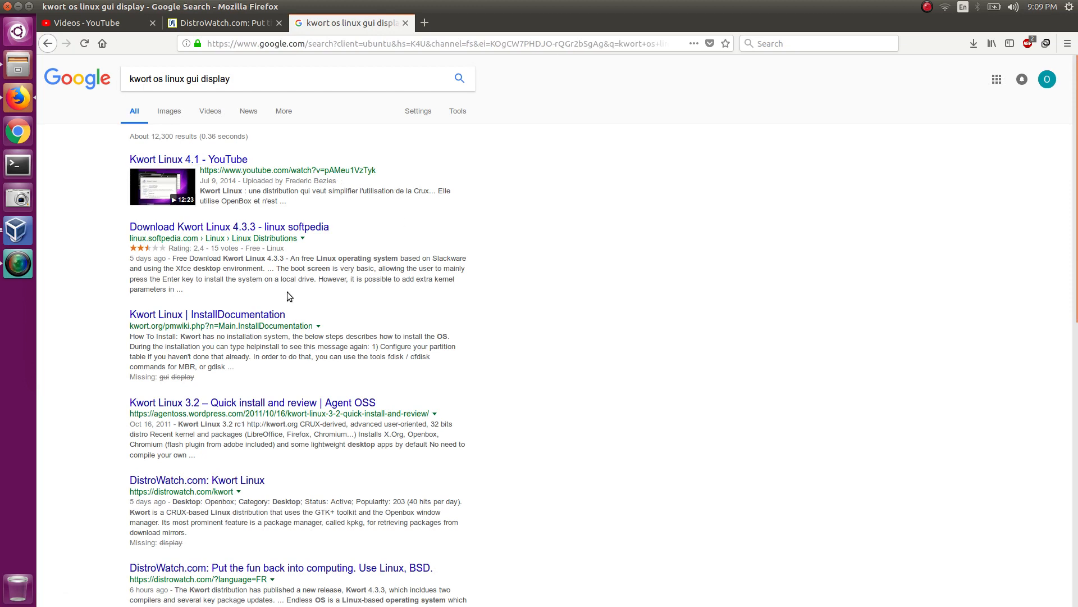
# Open the Kwort Linux InstallDocumentation result in a new tab and read its How To Install section
pyautogui.middleClick(244, 319)
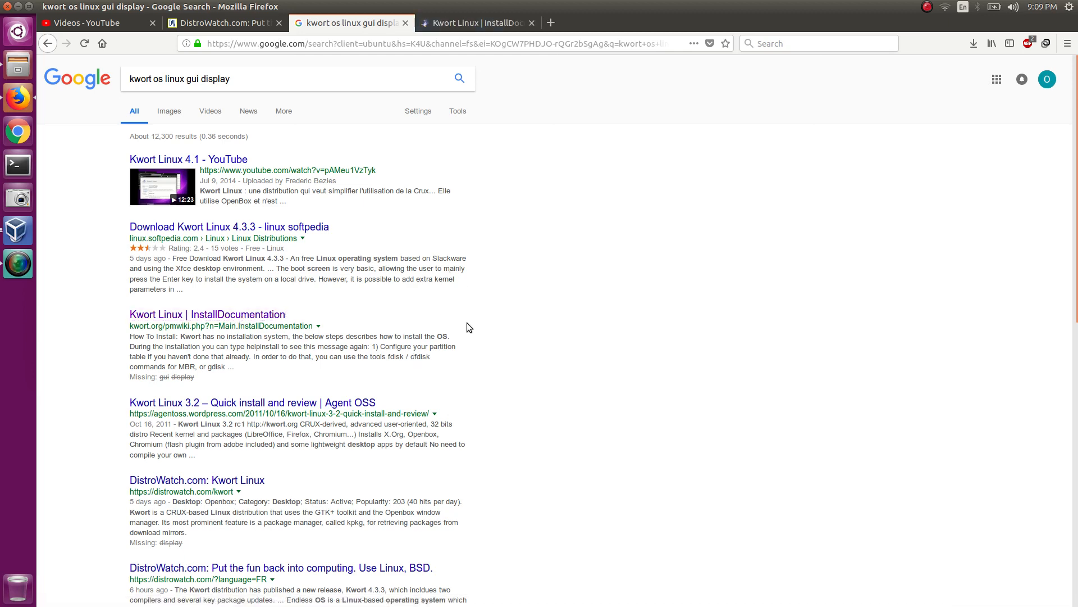
pyautogui.scroll(-8, 469, 327)
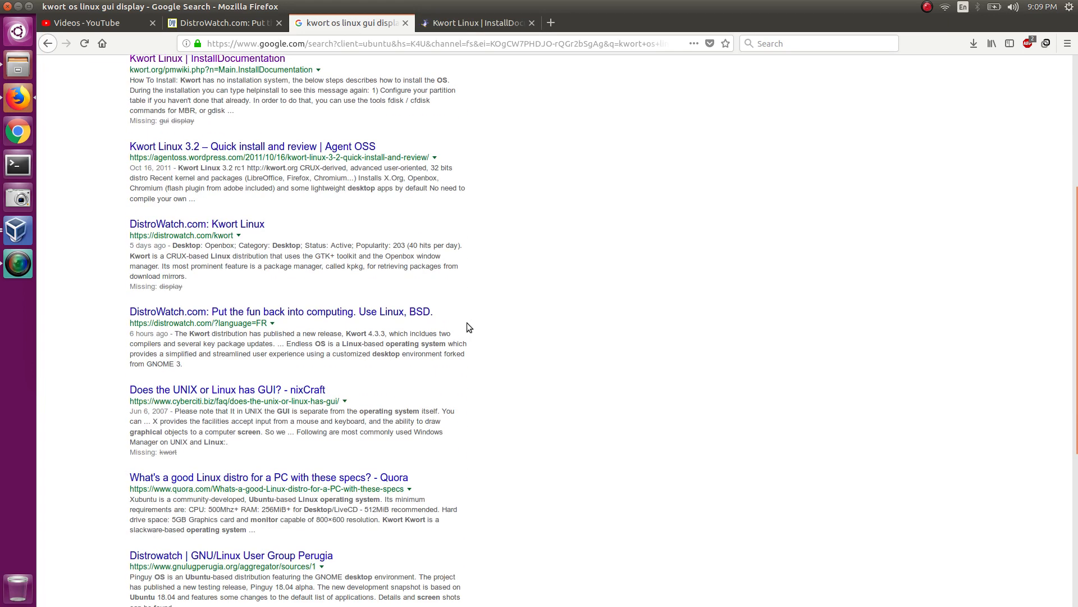
pyautogui.scroll(10, 466, 323)
pyautogui.click(456, 23)
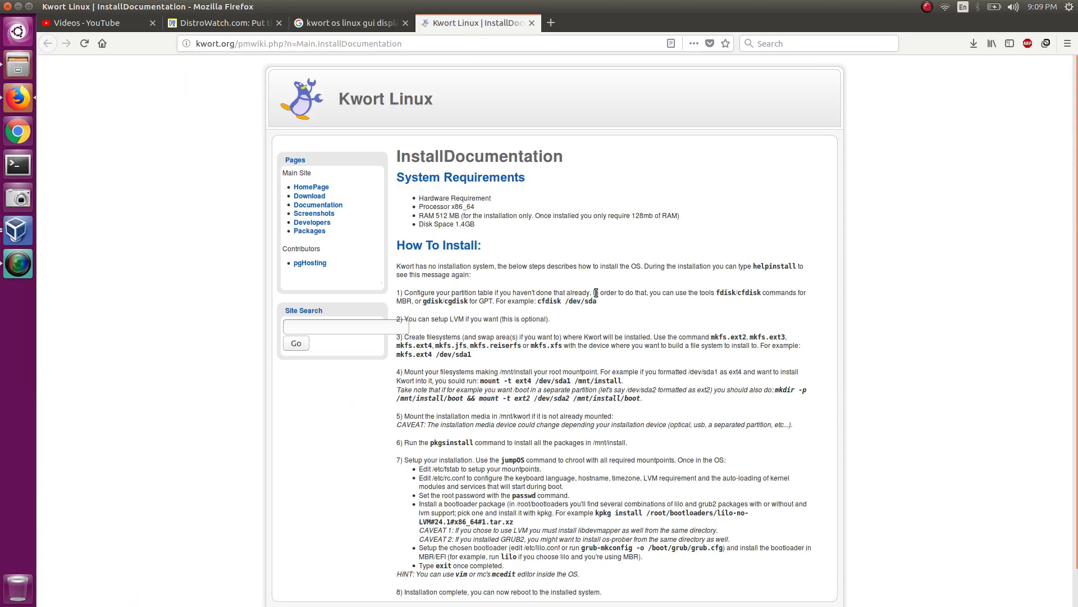
pyautogui.scroll(-2, 596, 293)
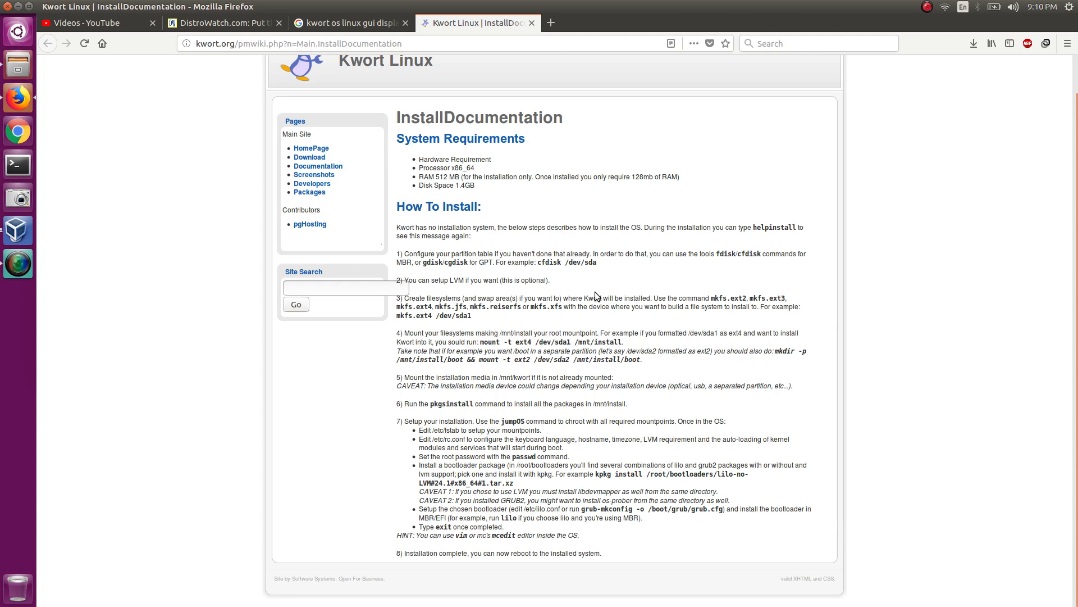
pyautogui.scroll(2, 595, 291)
pyautogui.scroll(-1, 422, 203)
pyautogui.moveTo(397, 206); pyautogui.dragTo(624, 549)
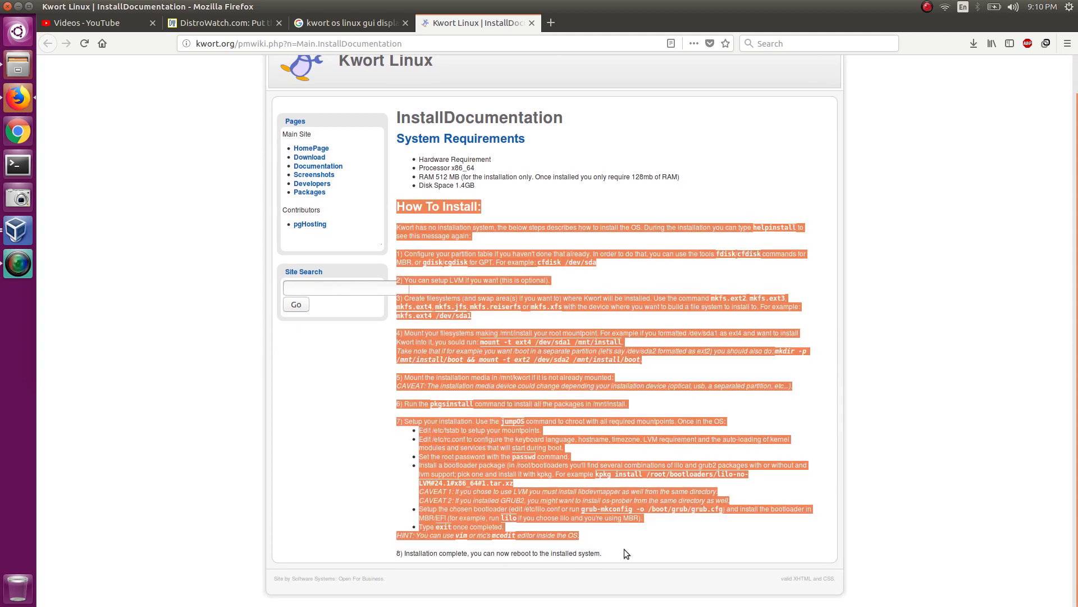
pyautogui.click(628, 551)
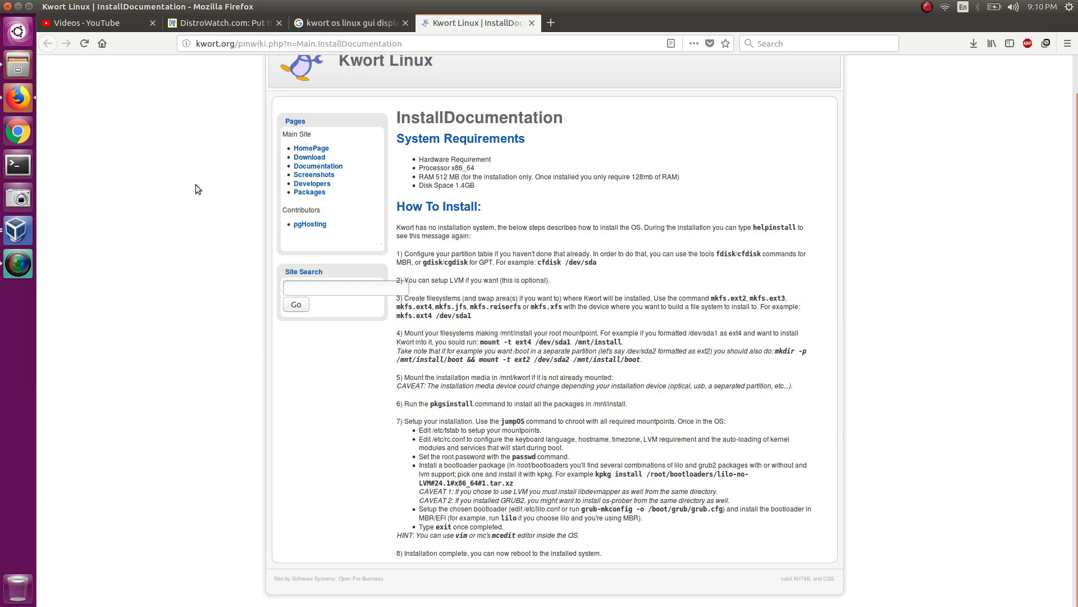
# Return to the kwort-4.3.3 virtual machine in VirtualBox and close it by powering off the machine
pyautogui.click(30, 231)
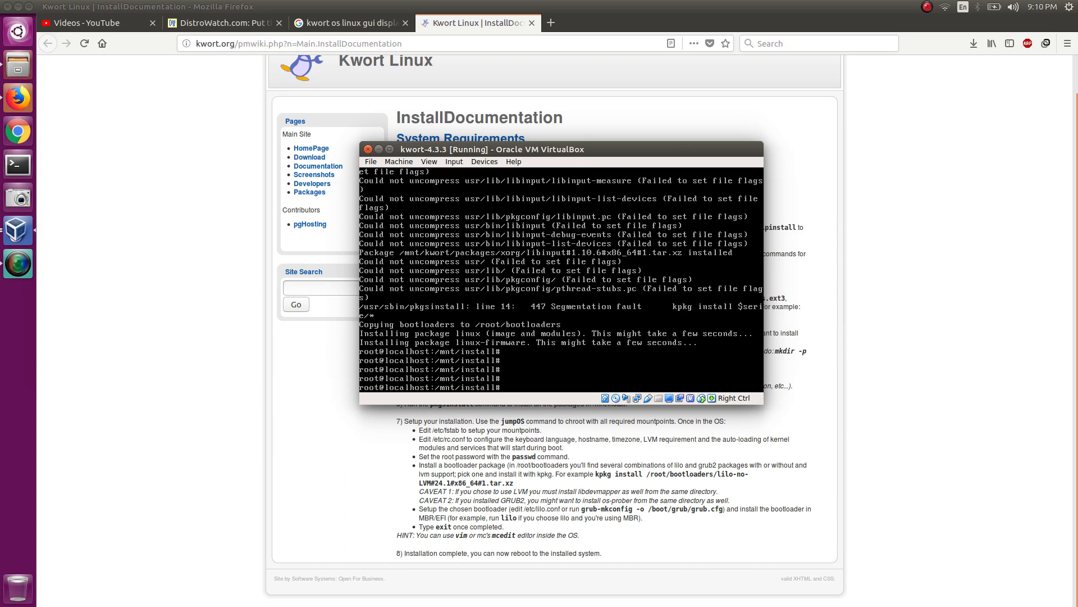
pyautogui.click(368, 150)
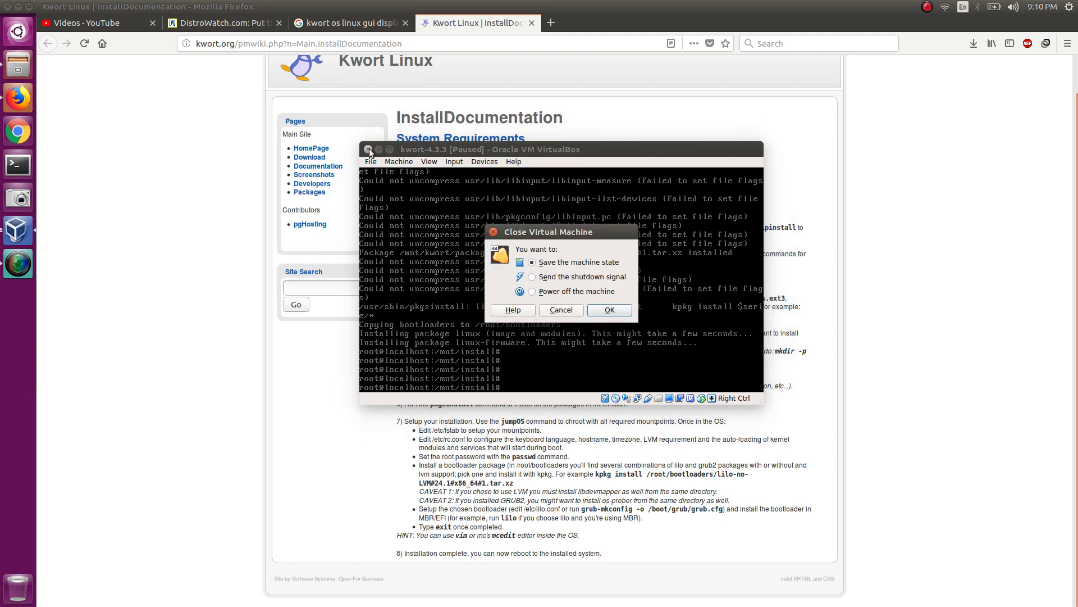
pyautogui.click(608, 309)
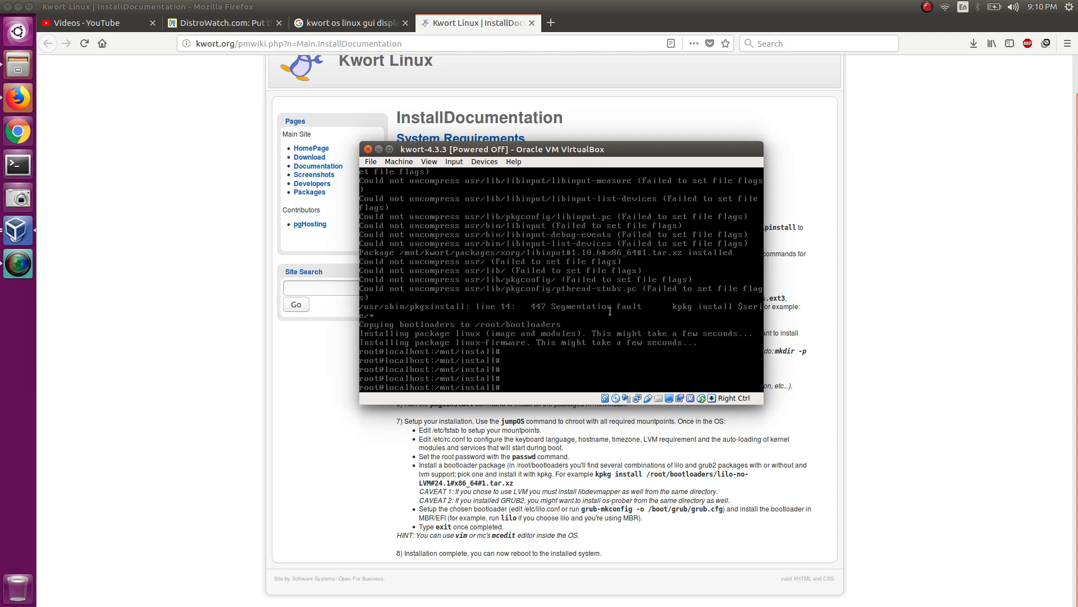
pyautogui.click(18, 265)
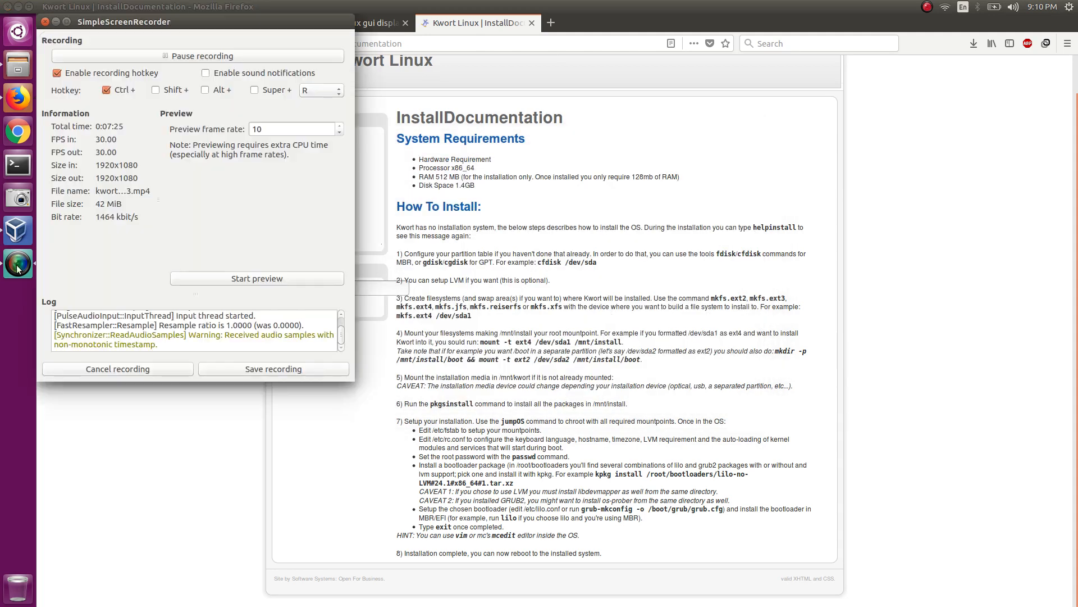